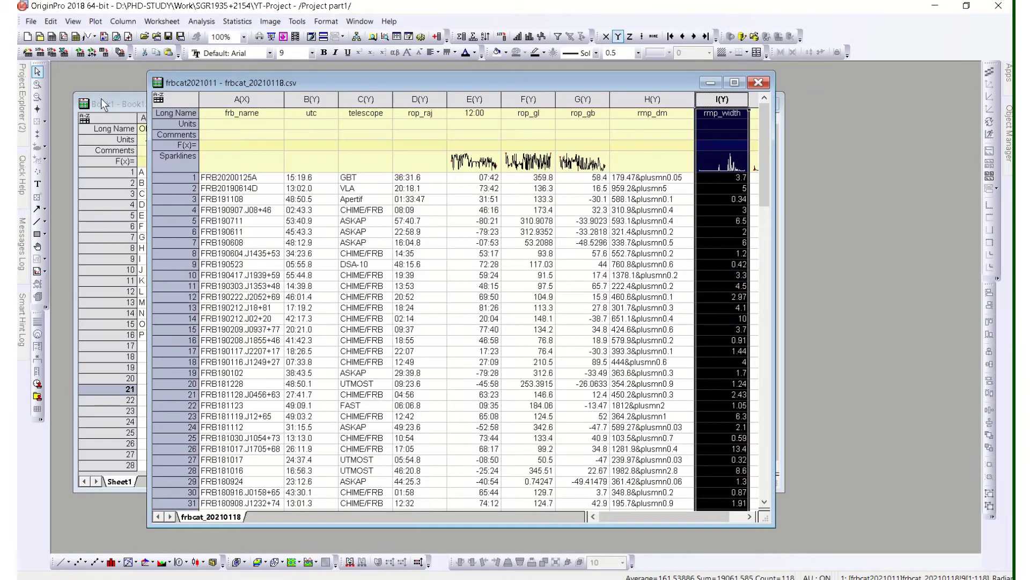
- Plot the rop_gl column as a histogram and move its graph window clear of the worksheet
click(241, 211)
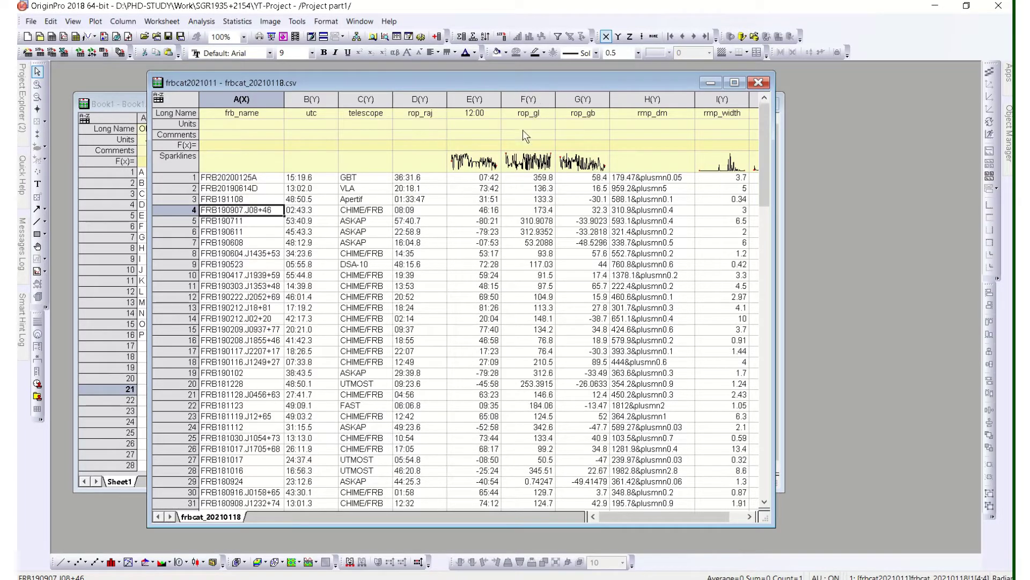
click(529, 98)
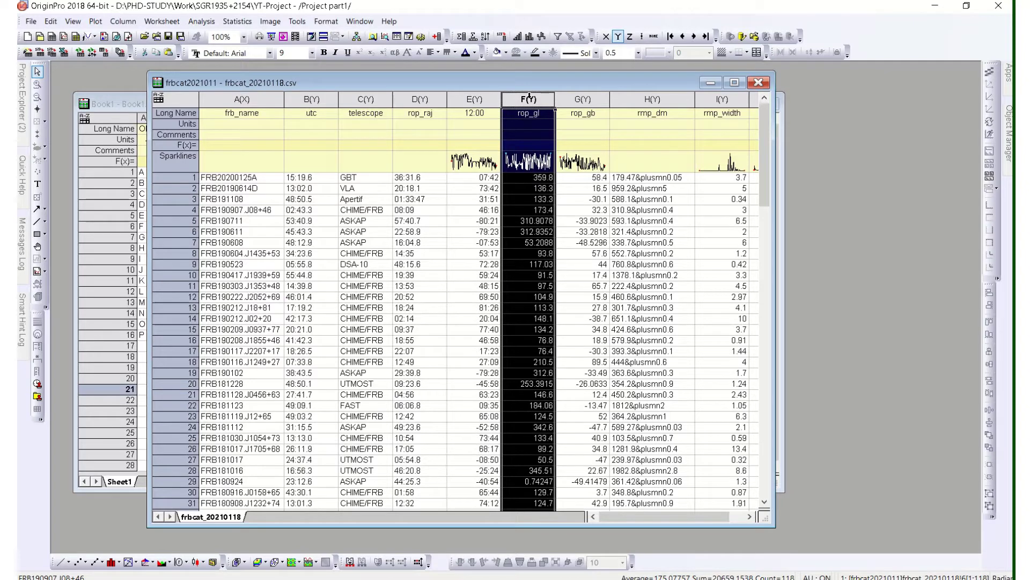
right_click(529, 98)
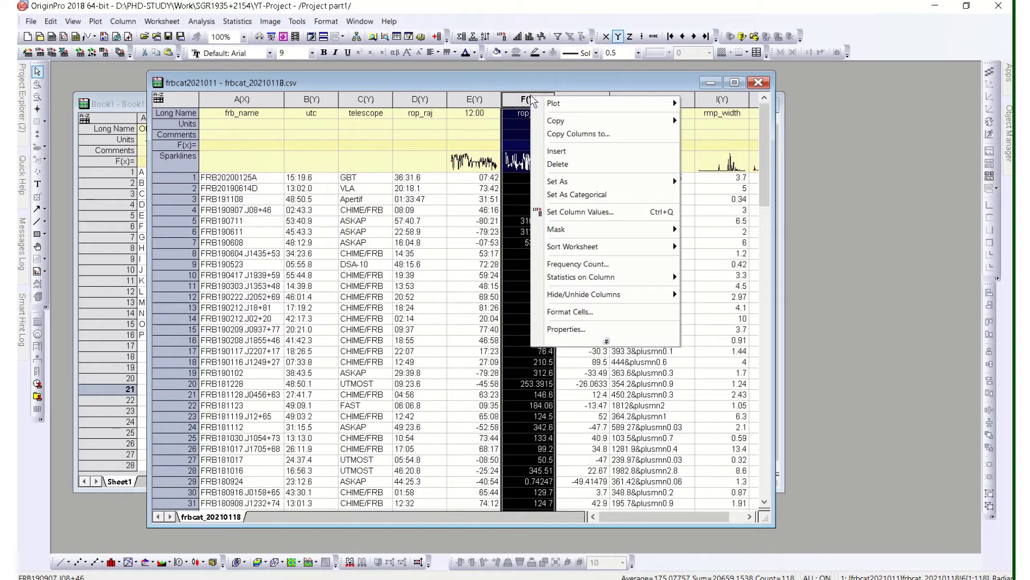
mouse_move(557, 107)
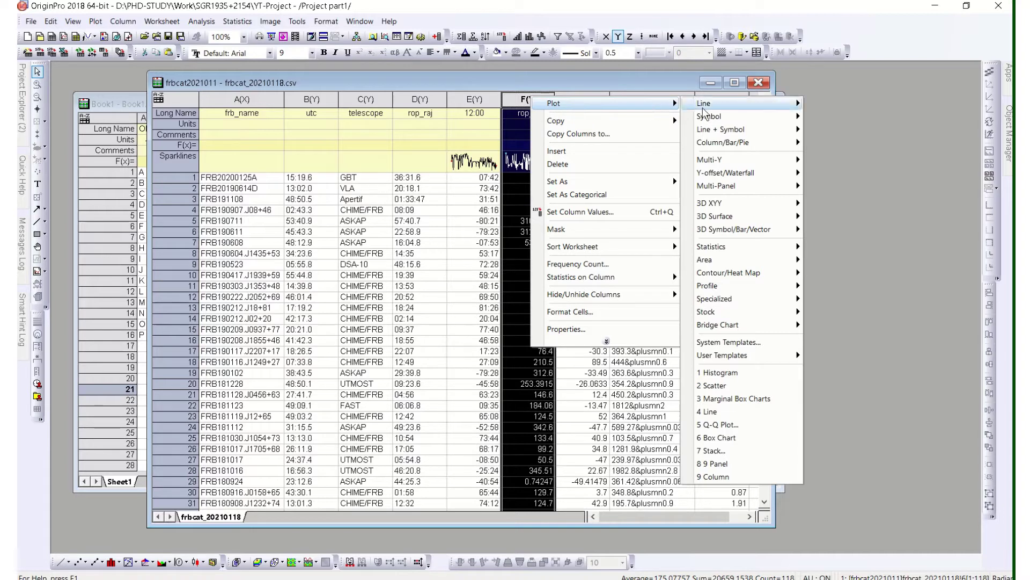
mouse_move(752, 247)
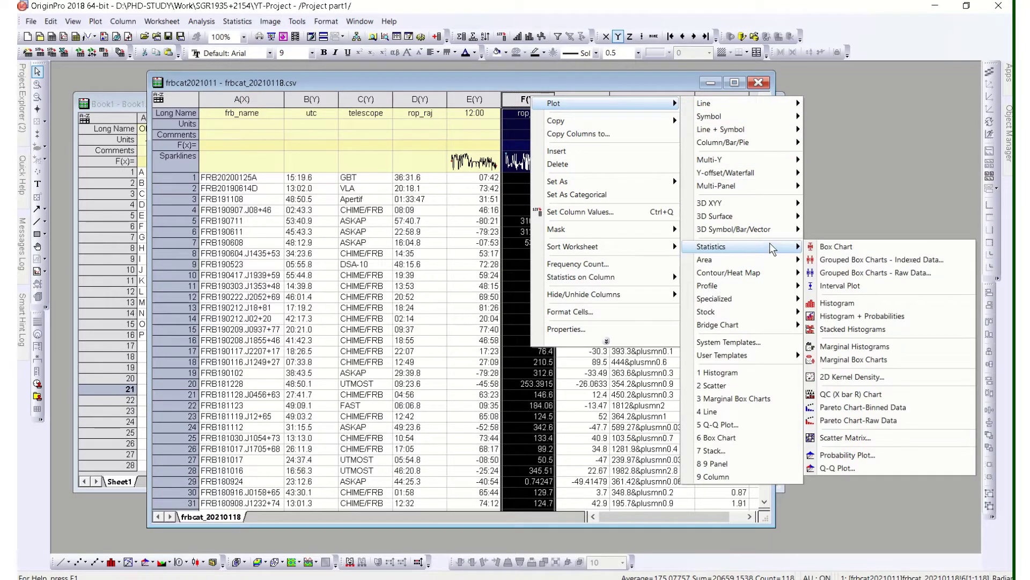
click(844, 303)
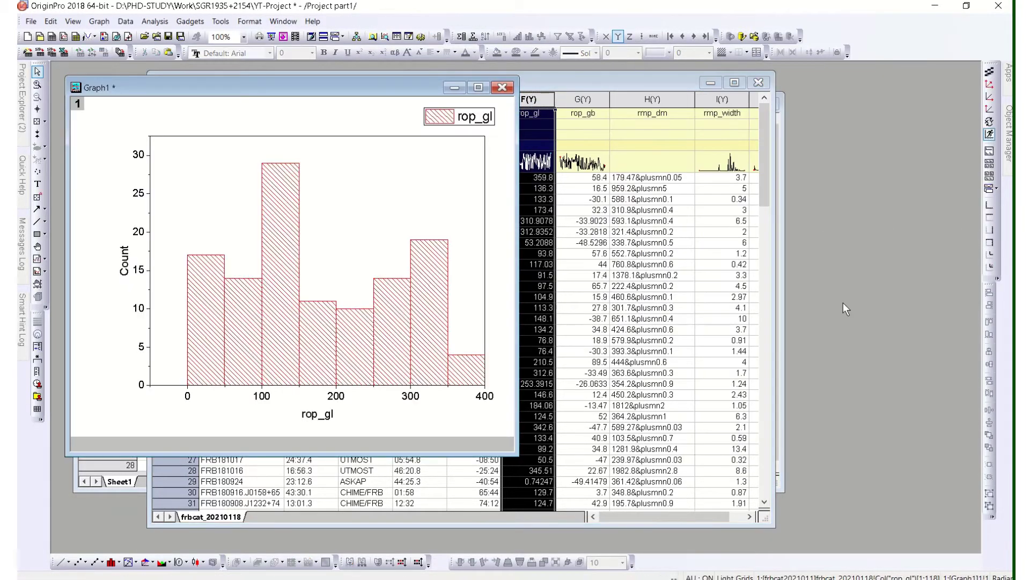
drag(337, 85, 773, 71)
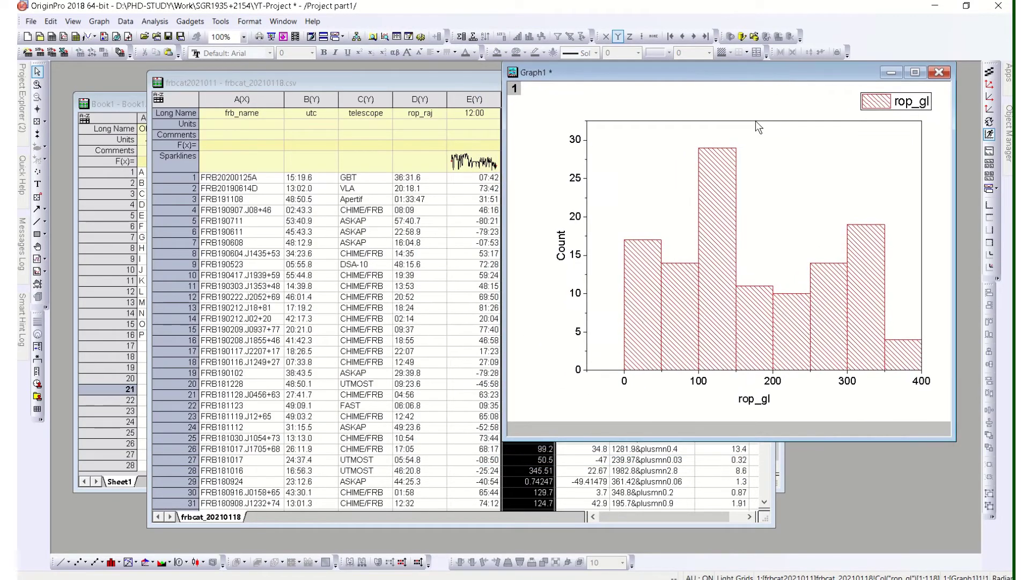
- Give the graph window the long name rop_gl_Histogram and the short name H1, and save the project
mouse_move(722, 295)
right_click(536, 73)
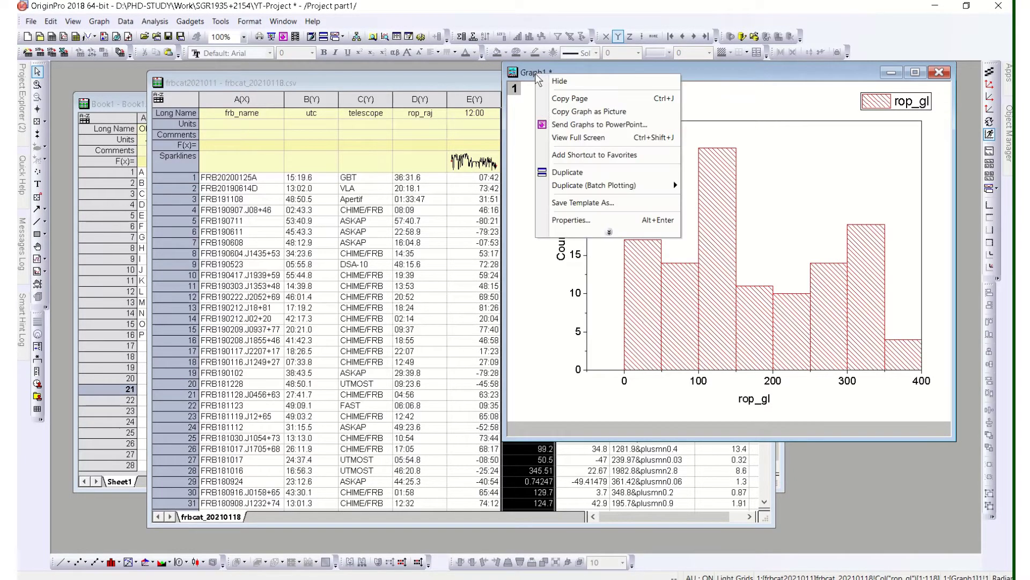
click(586, 222)
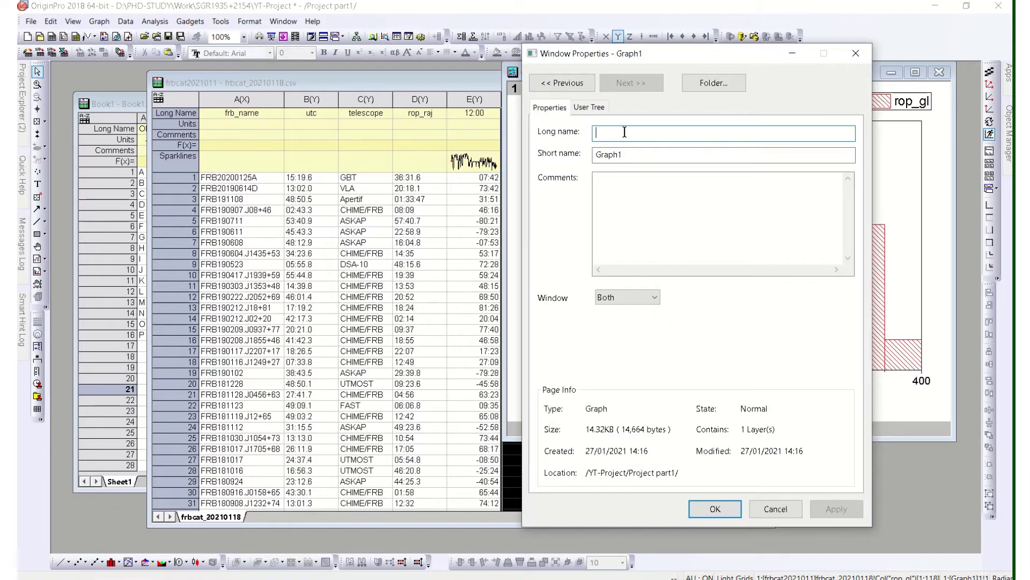
text(rop)
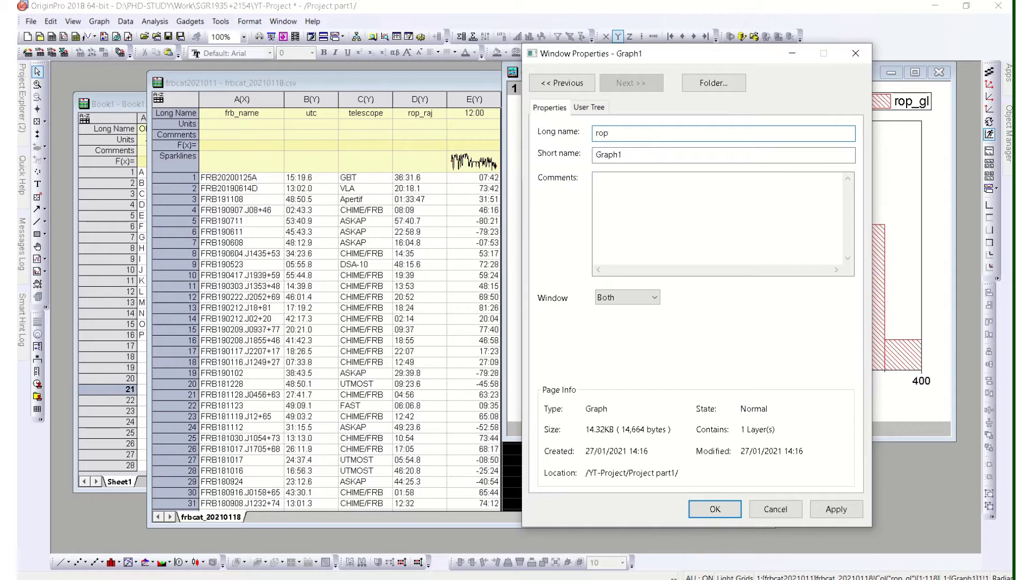
text(_gl_Histogram)
click(617, 155)
drag(617, 157, 572, 159)
text(H1)
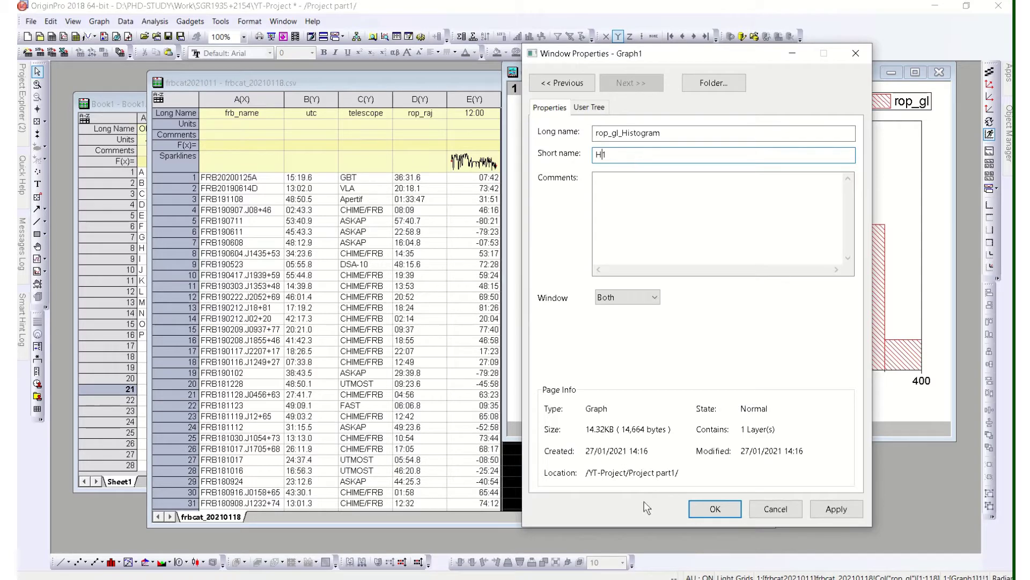
click(716, 509)
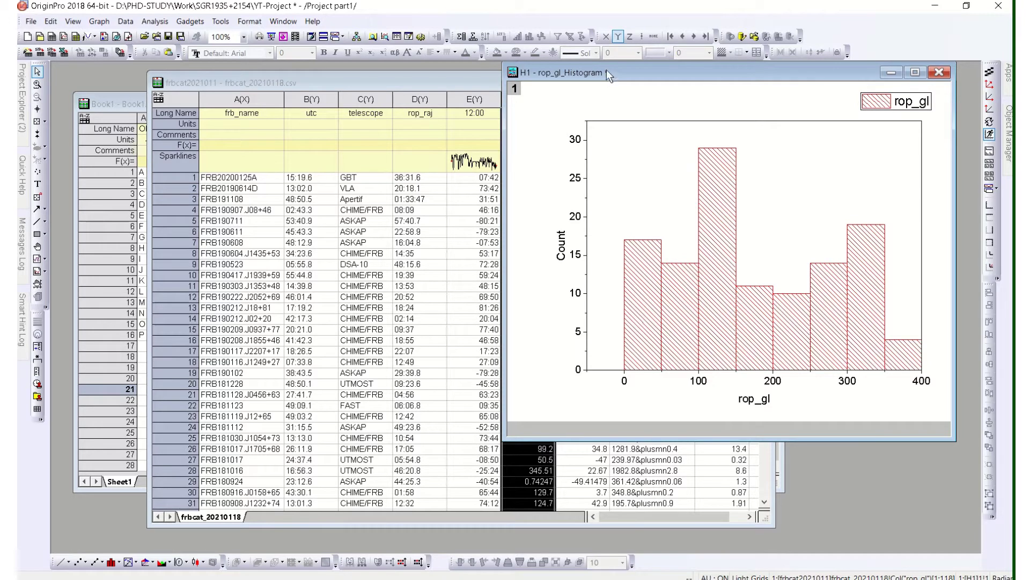
click(168, 37)
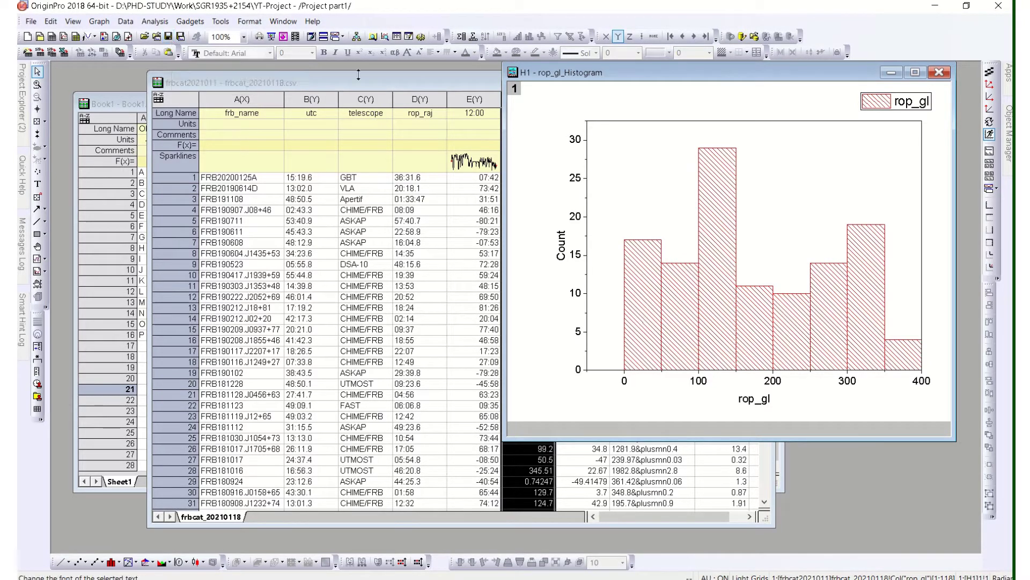
- Inspect the histogram's legend, Count axis title, rop_gl axis title and bars by selecting each one
mouse_move(604, 74)
mouse_down()
mouse_move(622, 79)
mouse_move(610, 82)
mouse_up()
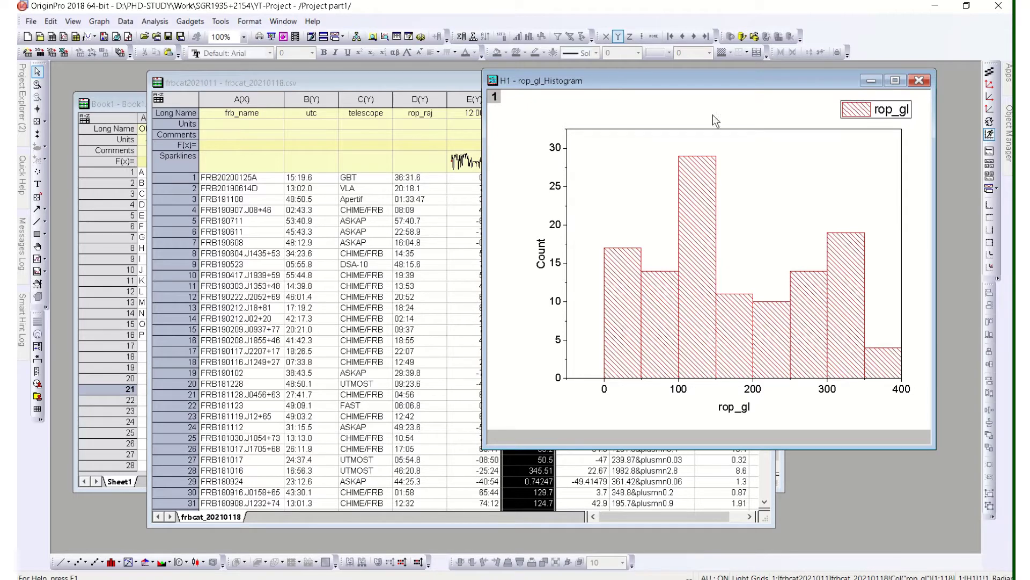
click(878, 119)
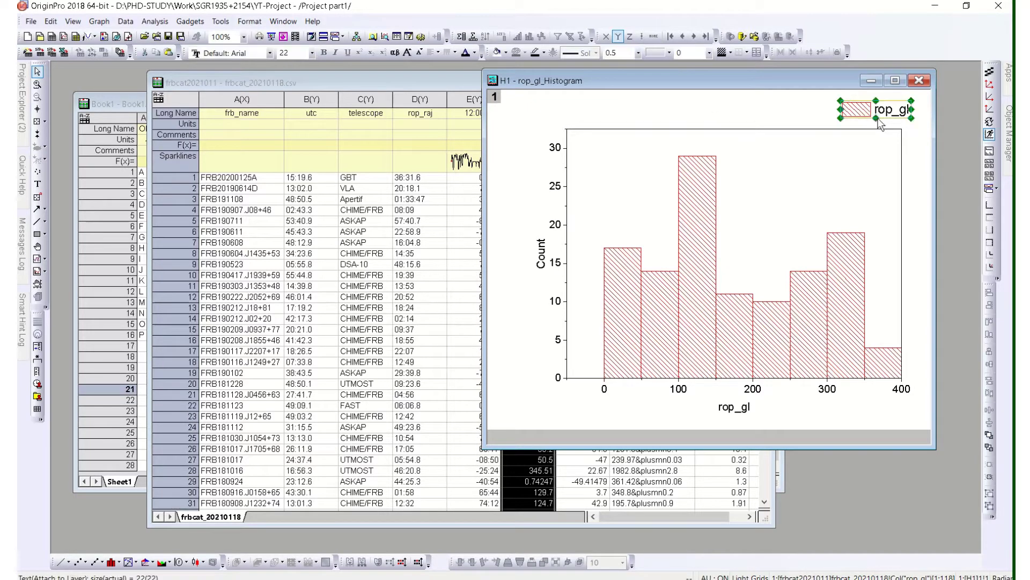
click(541, 267)
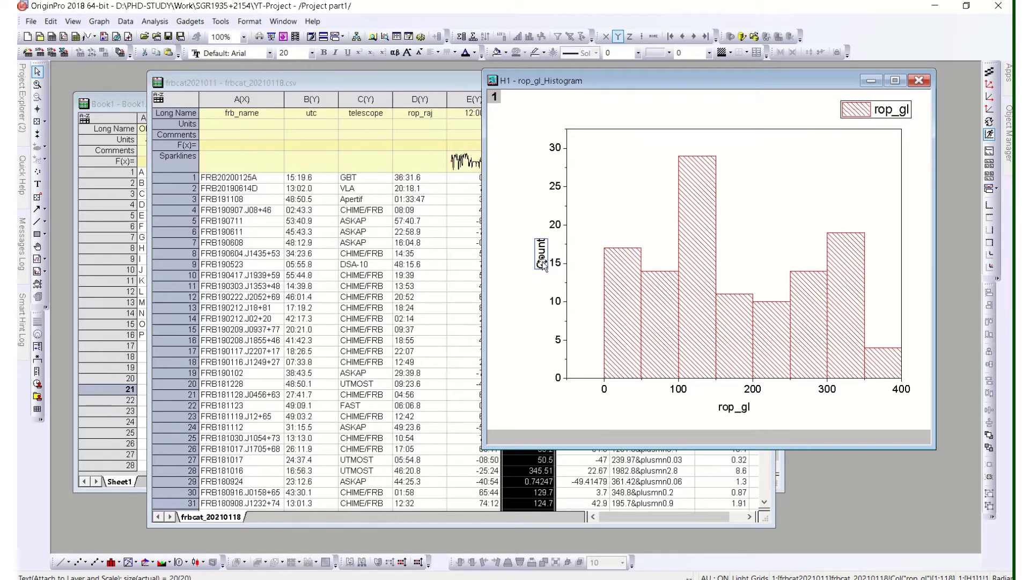
click(737, 411)
click(880, 362)
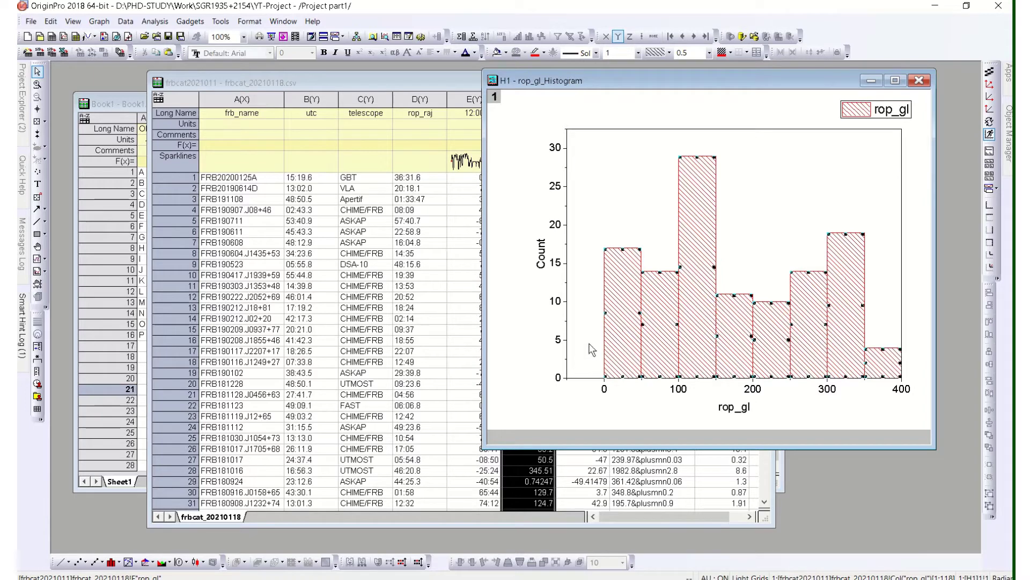
- Open the histogram's plot details and review the page settings of H1 and the size and display settings of Layer1
double_click(626, 331)
drag(527, 76, 301, 73)
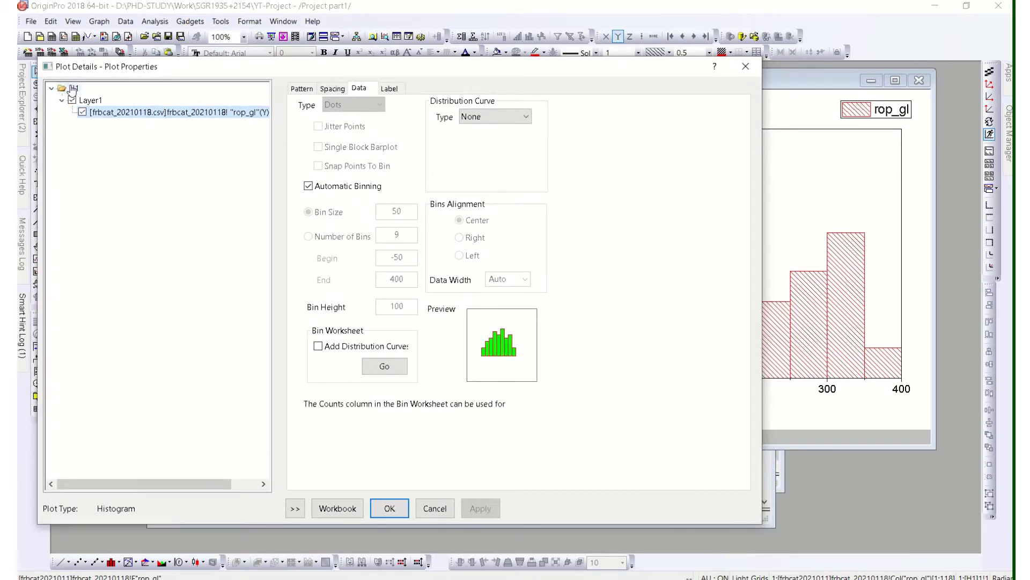
click(74, 89)
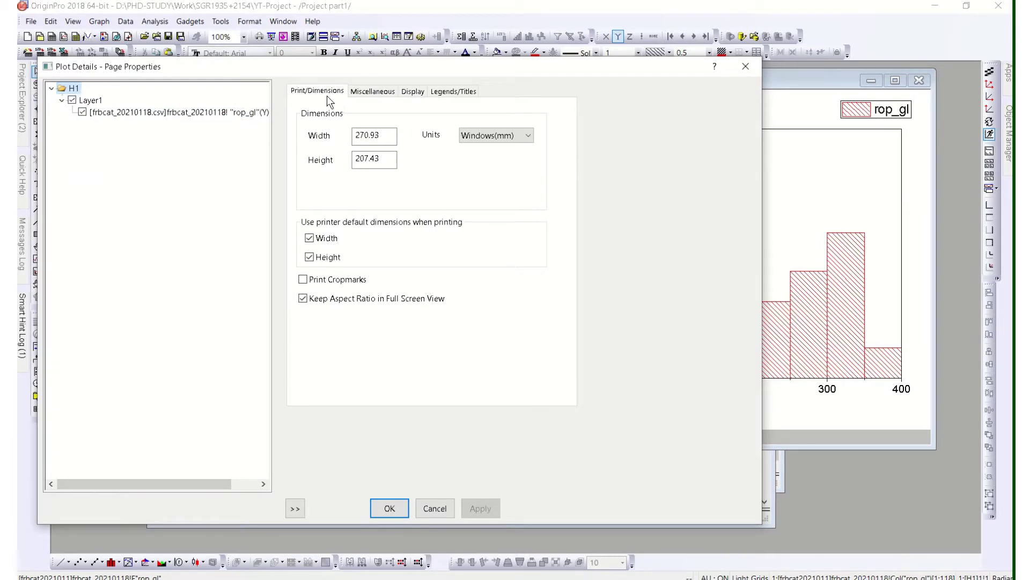
click(368, 89)
click(413, 92)
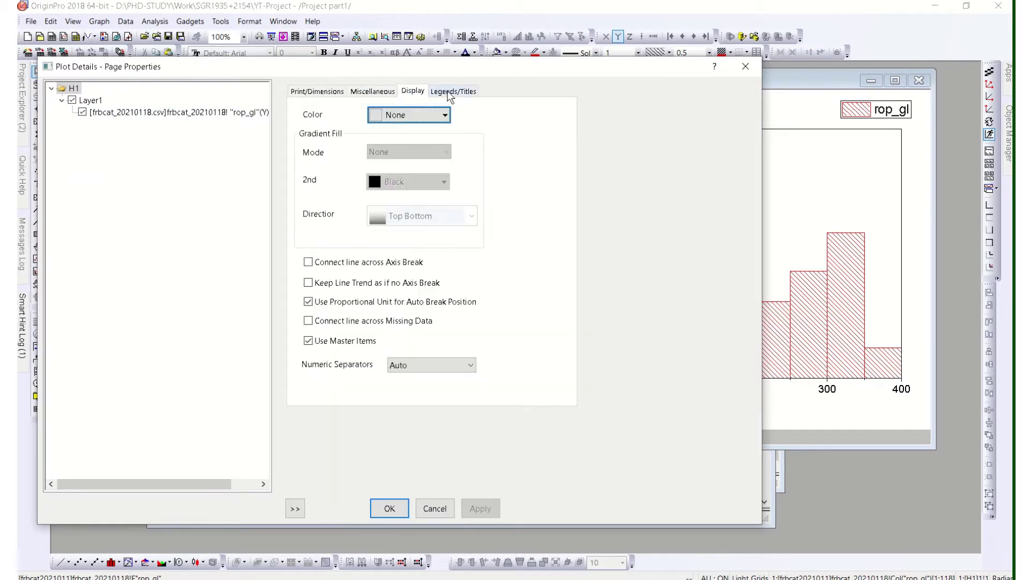
click(465, 92)
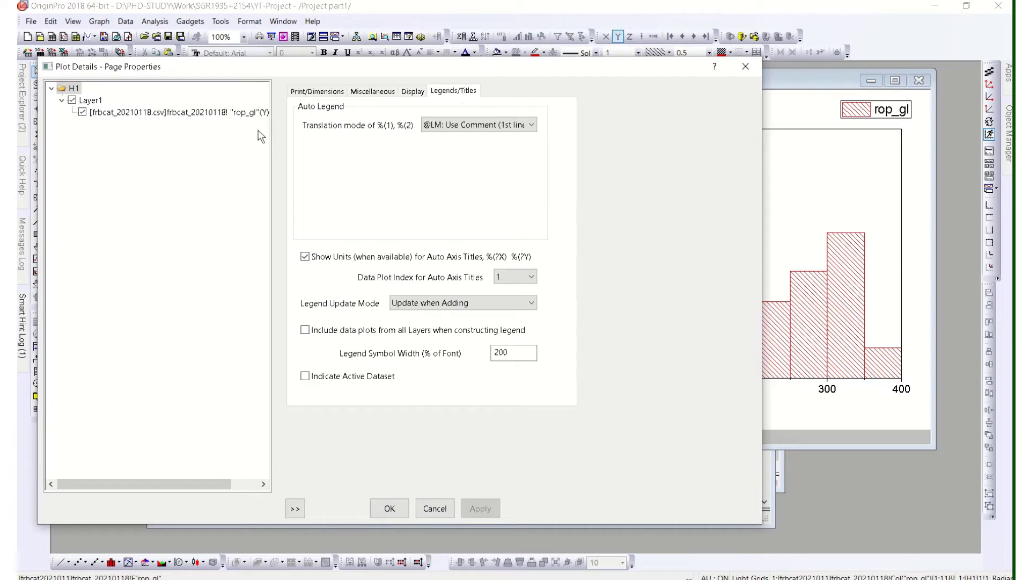
click(91, 101)
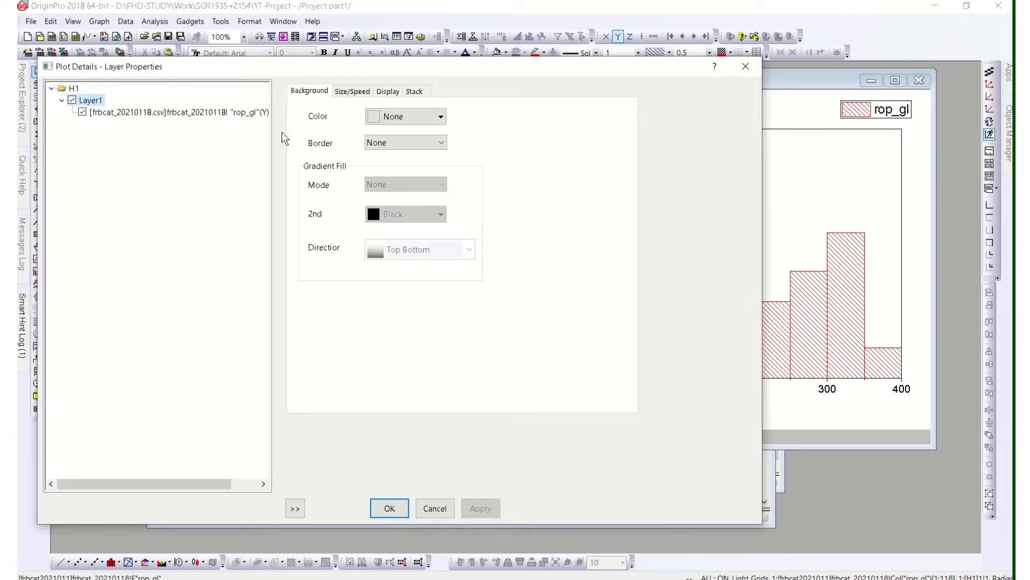
click(355, 92)
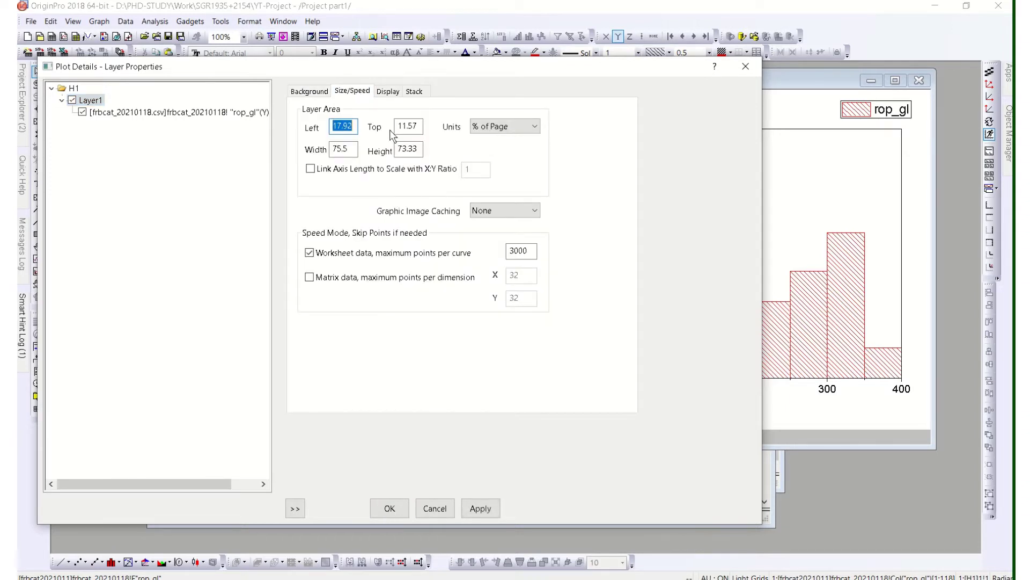
click(388, 91)
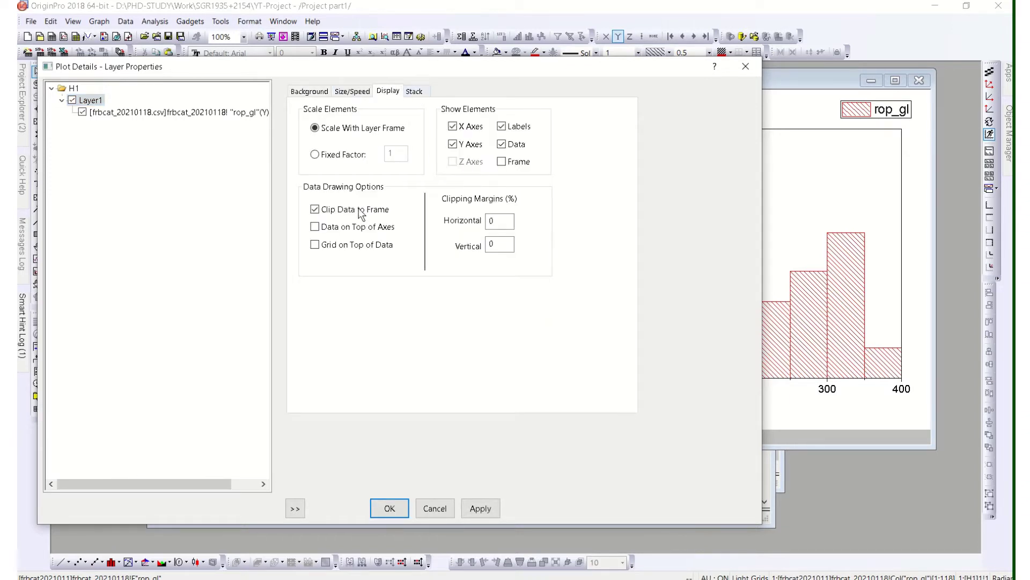
- Set the fill pattern of the rop_gl histogram bars to None and apply it
click(110, 114)
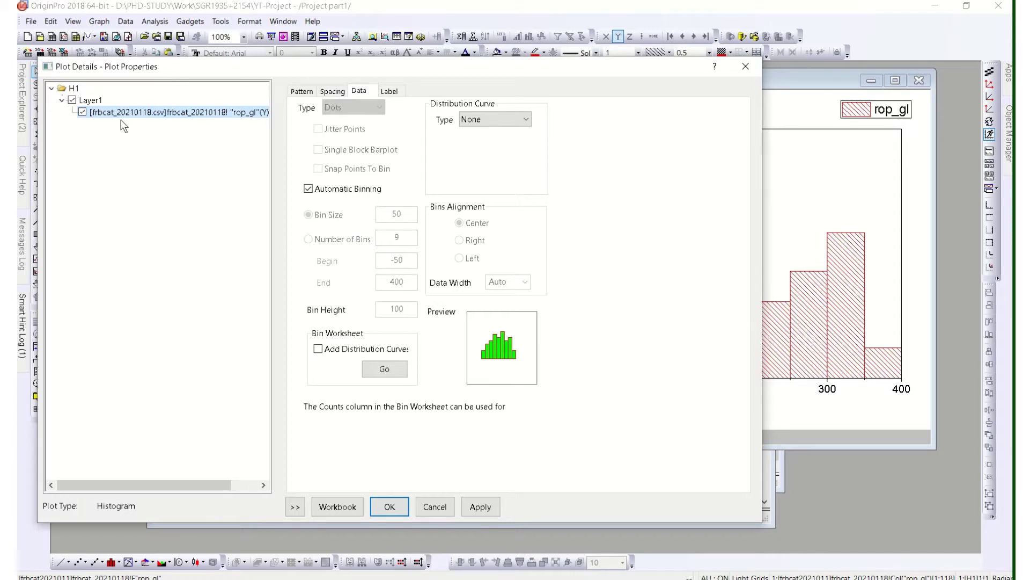
click(303, 96)
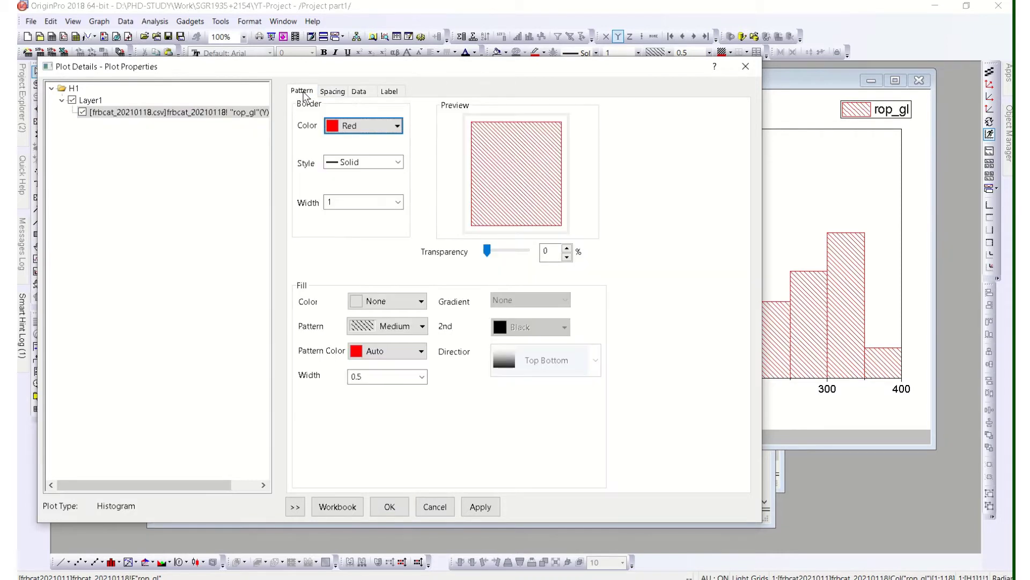
click(422, 325)
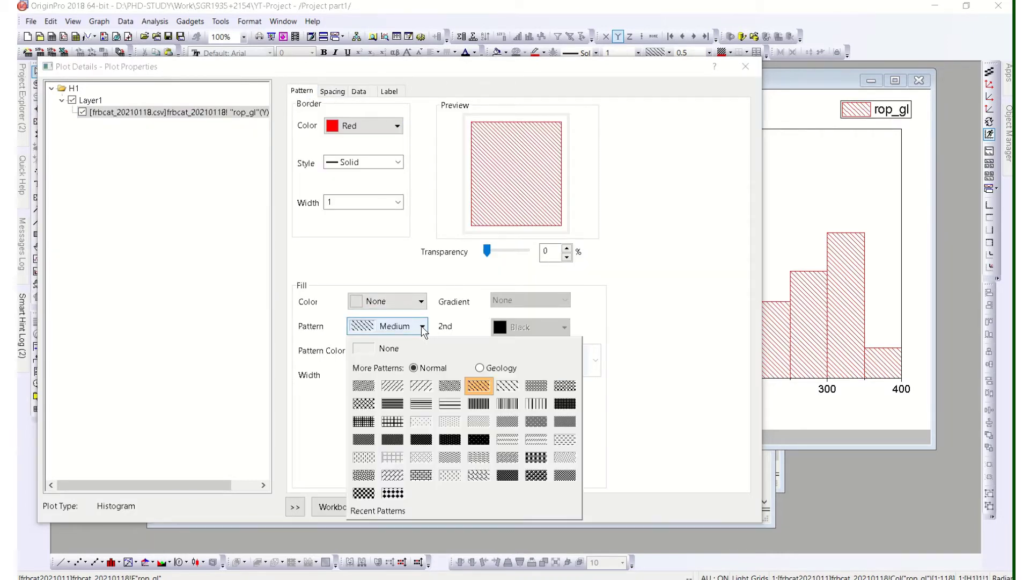
click(397, 349)
click(482, 508)
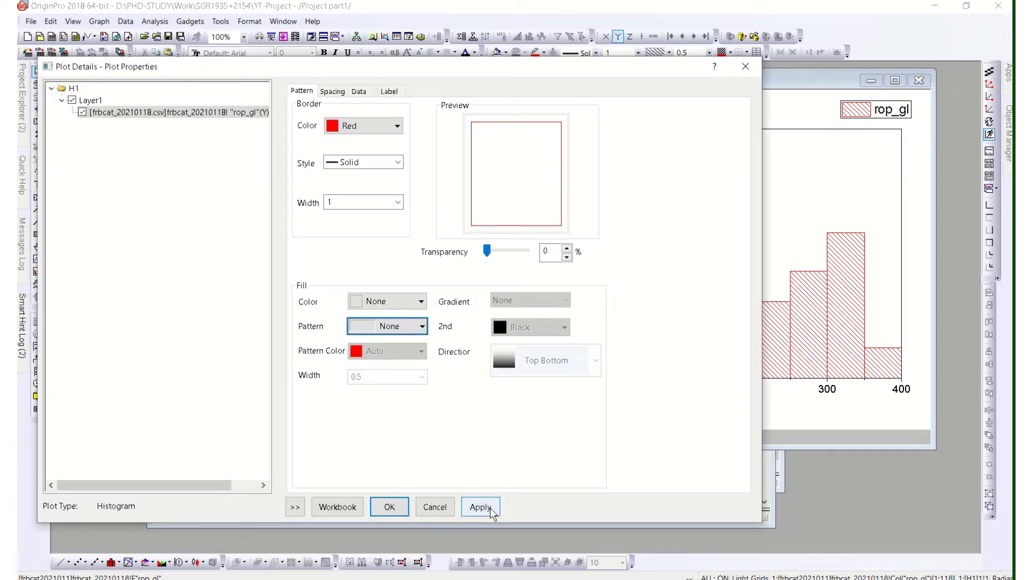
- Set the histogram bars' fill pattern to 5% and apply it
click(396, 326)
click(422, 422)
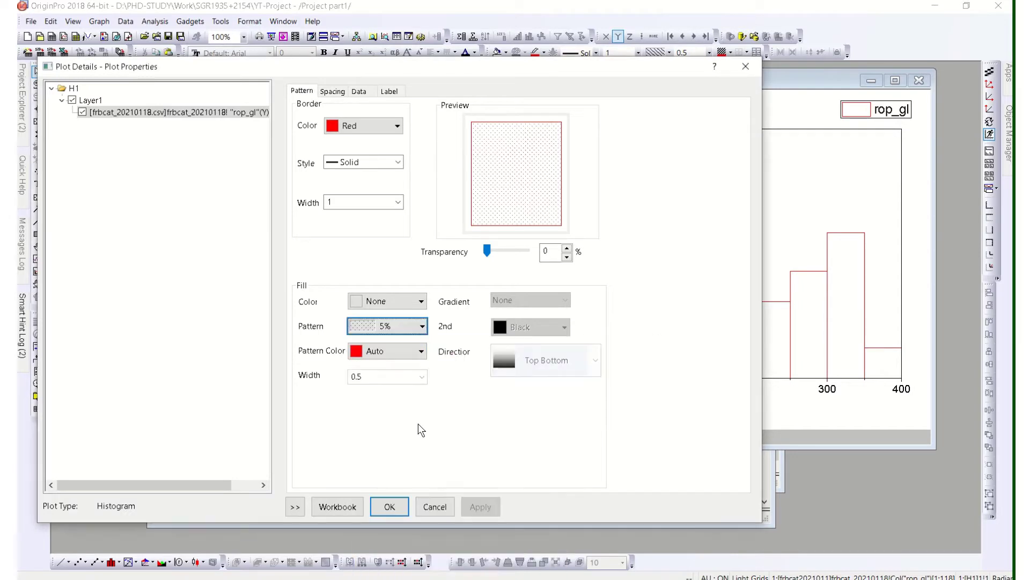
click(480, 506)
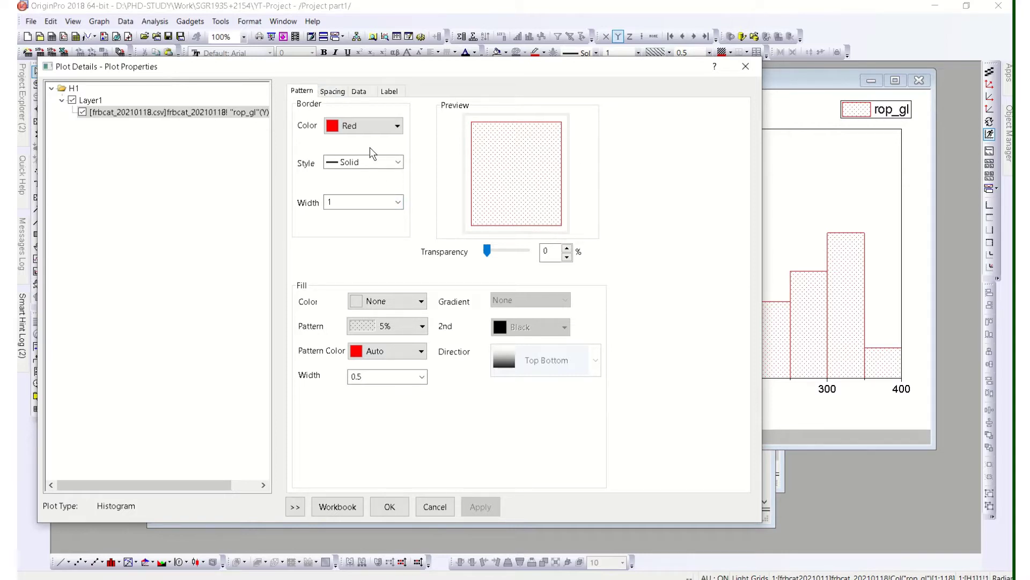
- Set the histogram bars' border color to Black and border style to Dash Dot, applying both changes
click(386, 128)
click(333, 145)
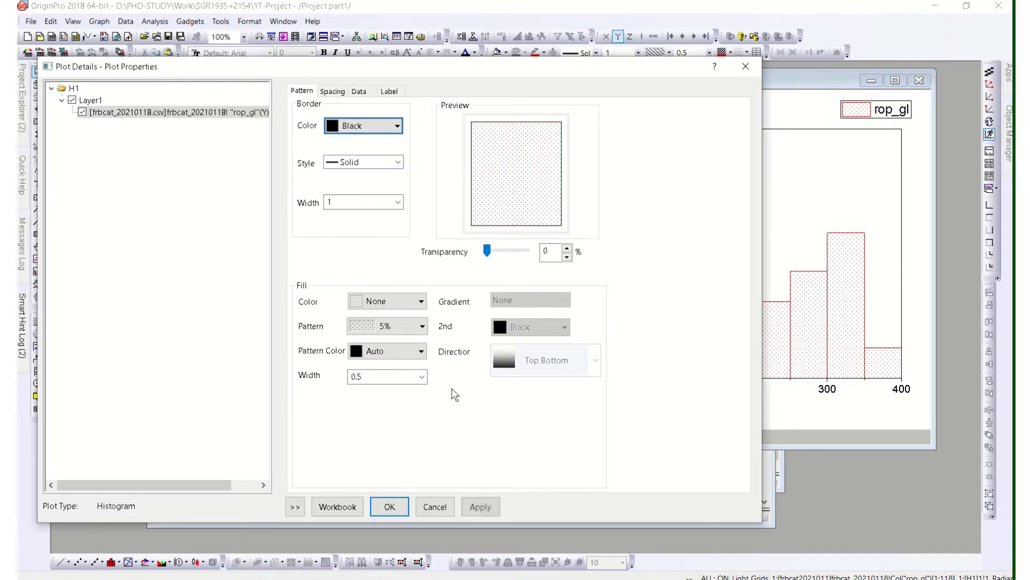
click(486, 508)
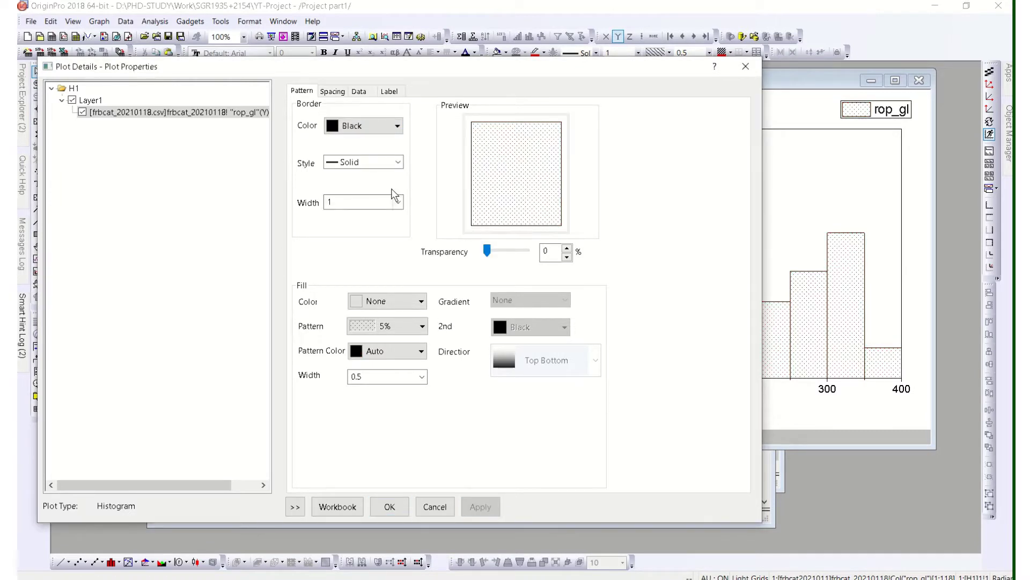
click(363, 163)
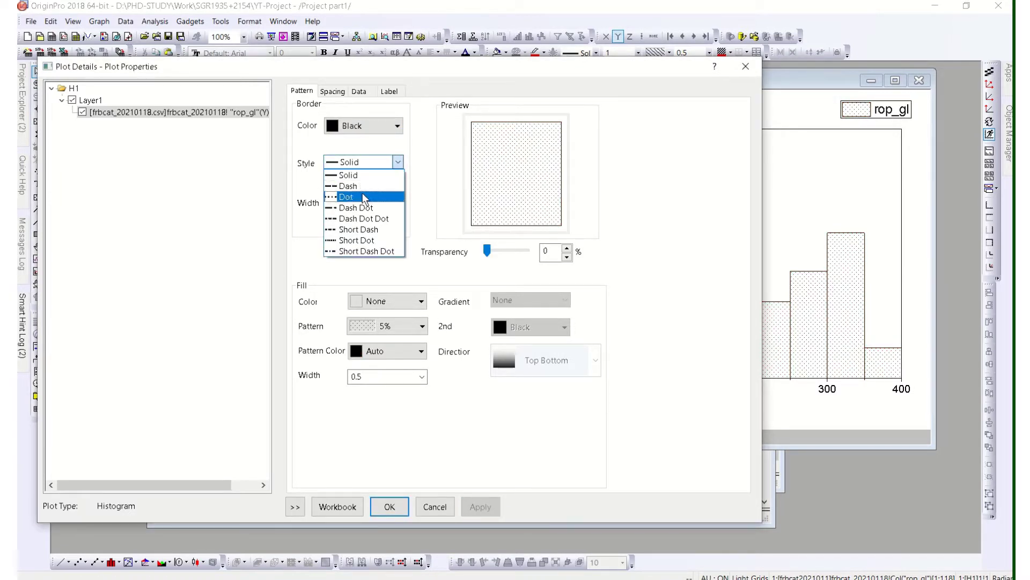
click(356, 207)
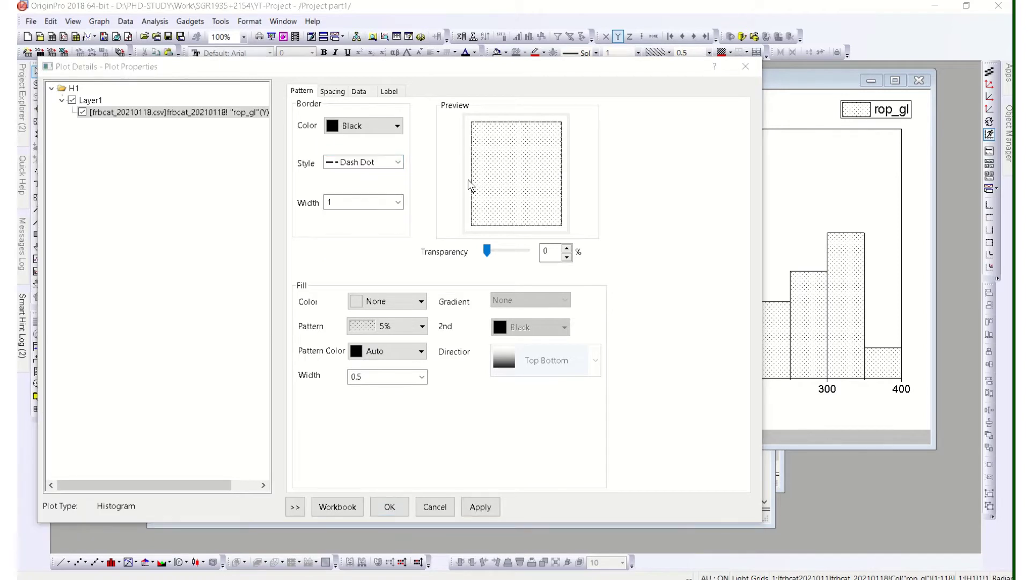
click(499, 505)
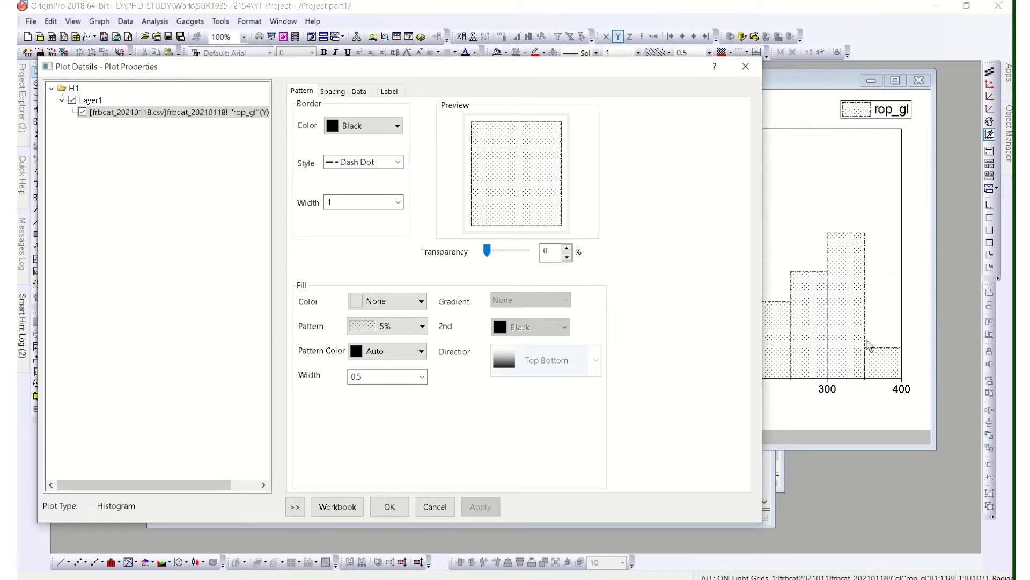
- Set the histogram bars' border width to 2 and apply it
click(398, 202)
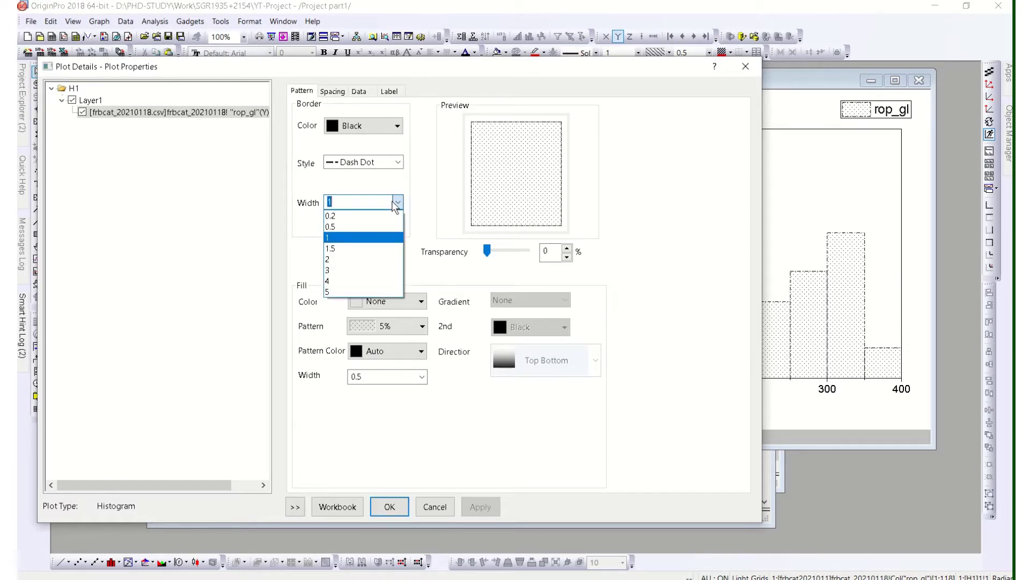
click(345, 259)
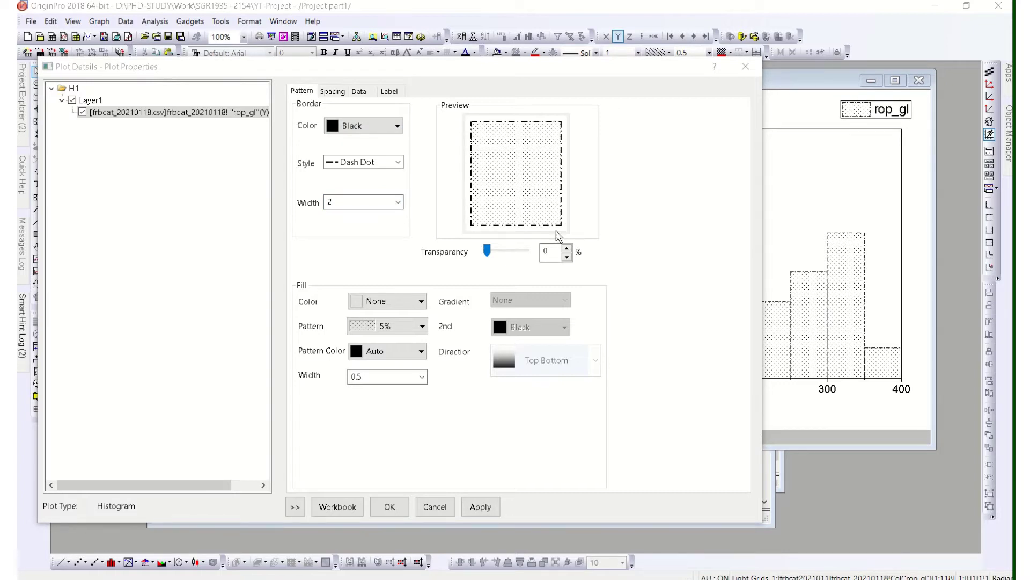
click(486, 513)
- Change the histogram bars' border style to Solid and apply it
click(379, 125)
click(380, 125)
click(382, 162)
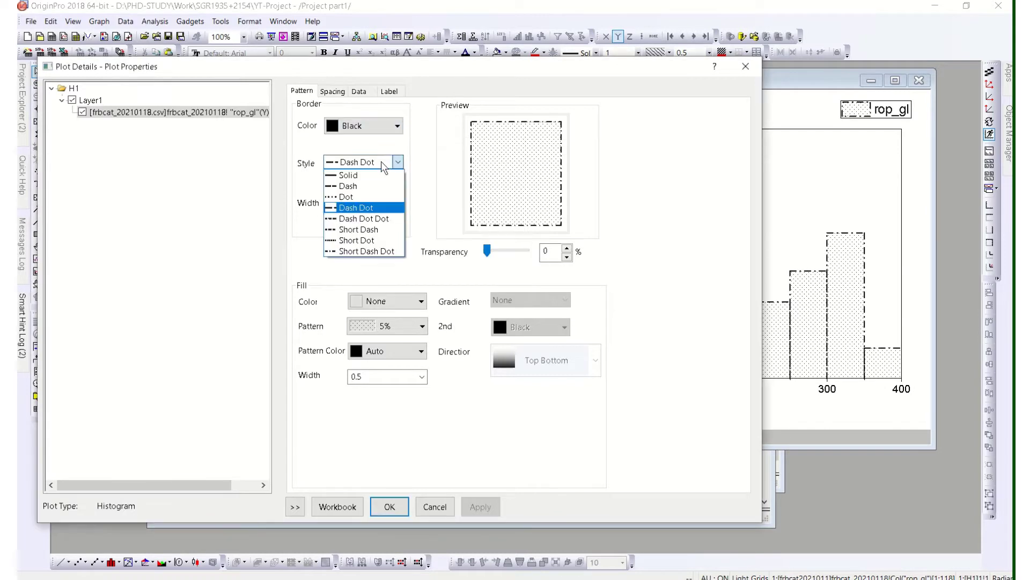
click(368, 175)
click(480, 507)
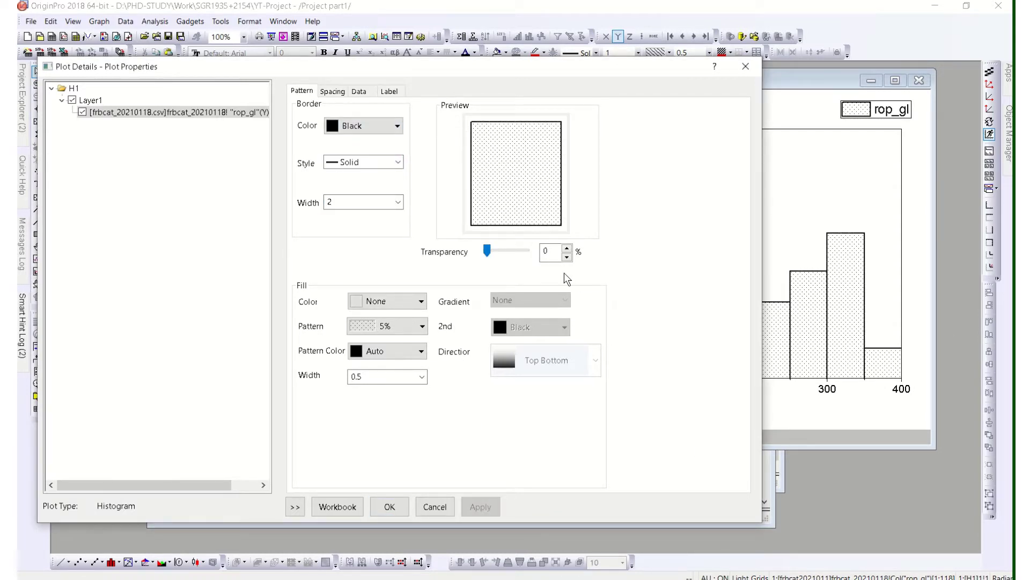
- Preview Blue as the bars' fill color and return the fill color to None
click(389, 301)
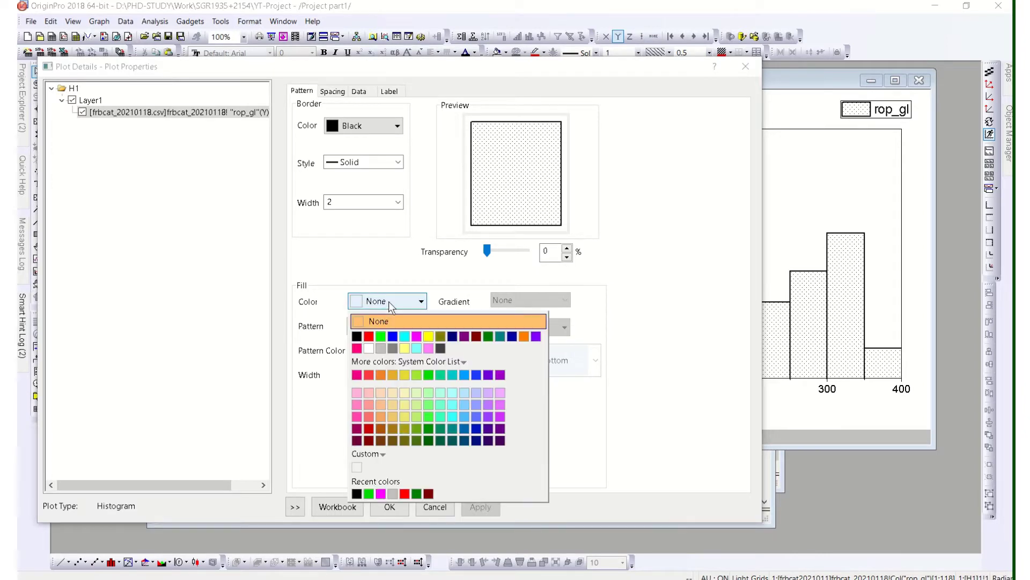
click(394, 337)
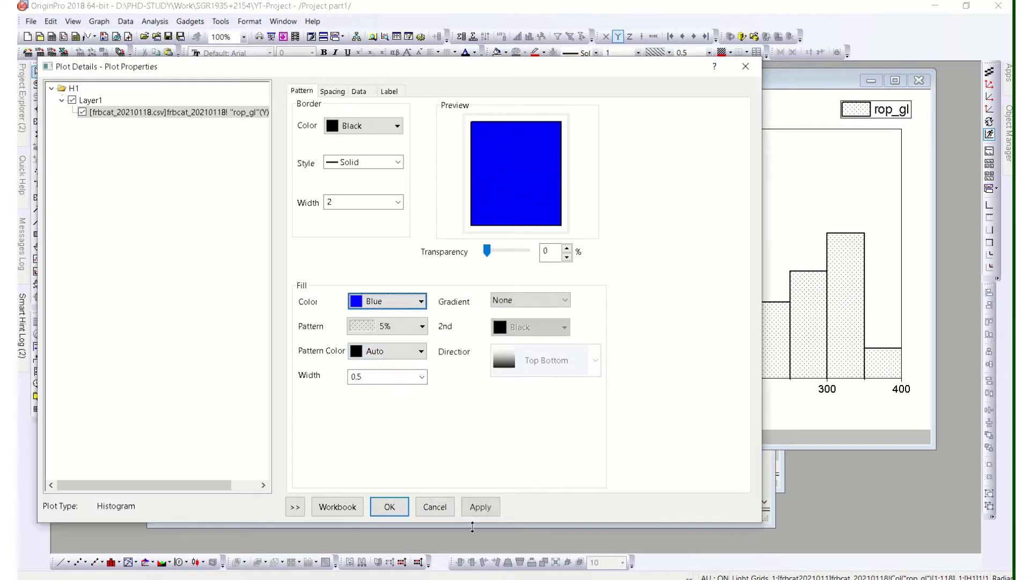
click(396, 302)
click(362, 322)
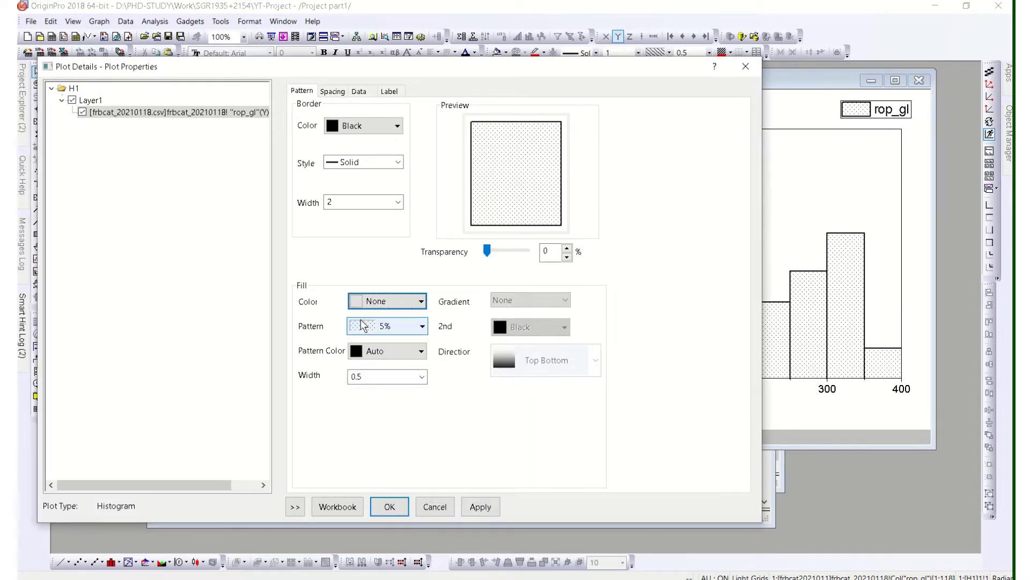
- Set the bars' pattern color to the purple #6E00DC and apply it
click(402, 333)
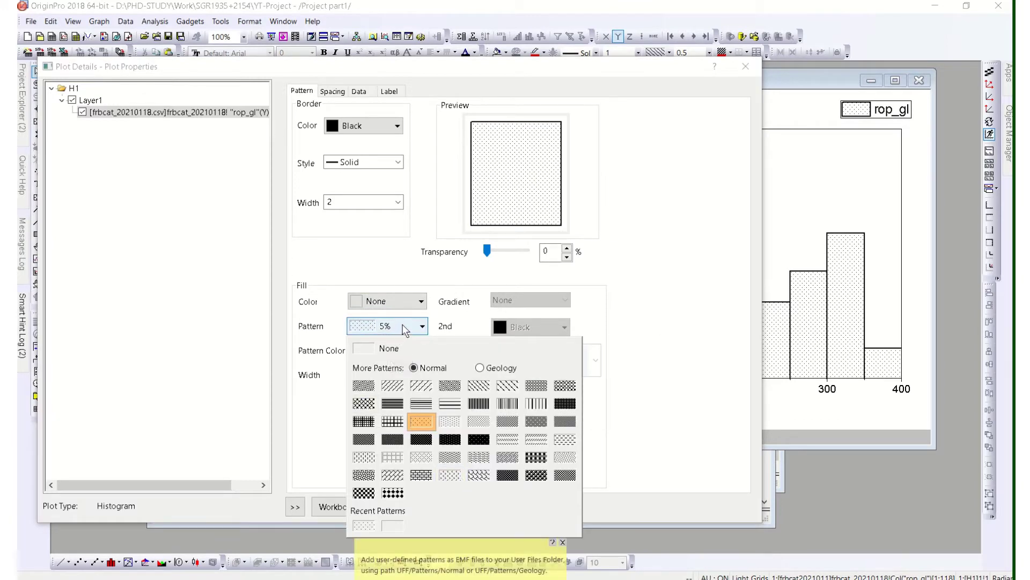
click(391, 330)
click(397, 352)
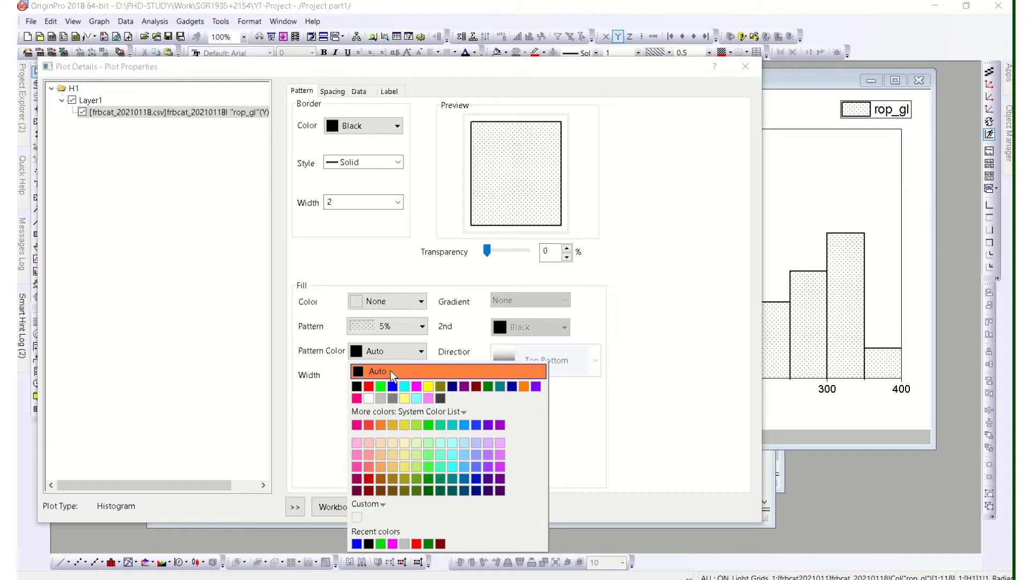
click(476, 387)
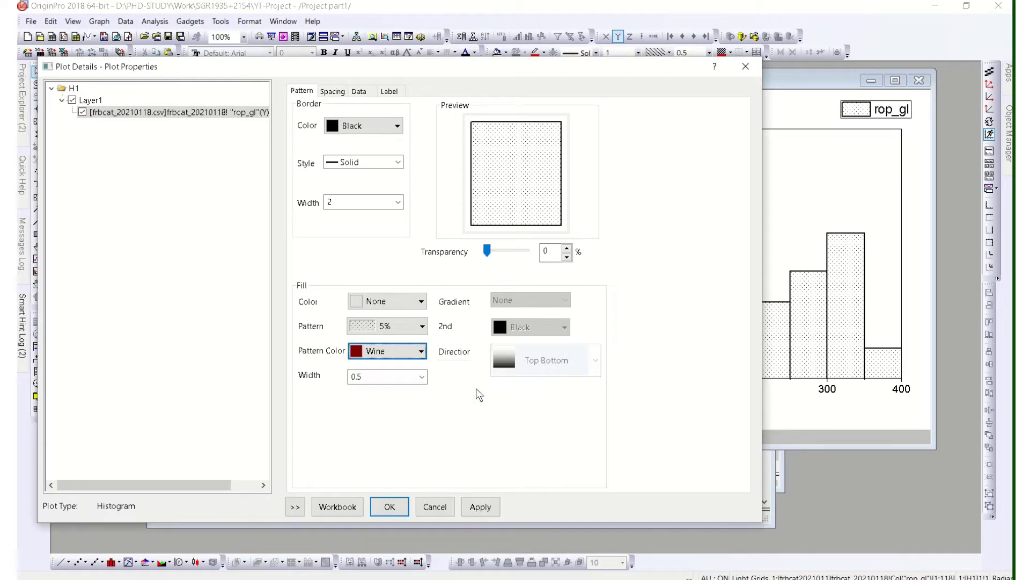
click(402, 352)
click(482, 421)
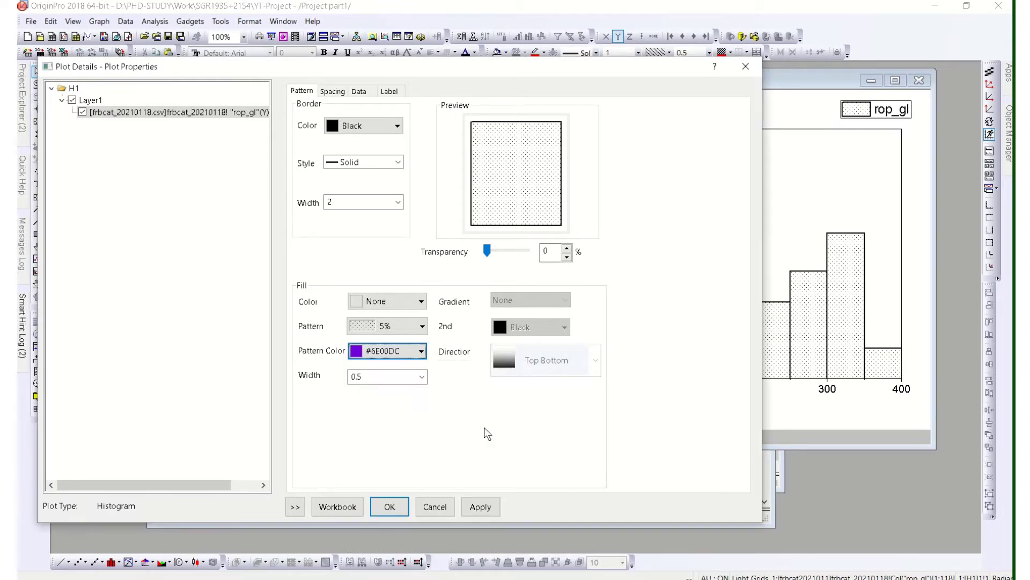
click(479, 508)
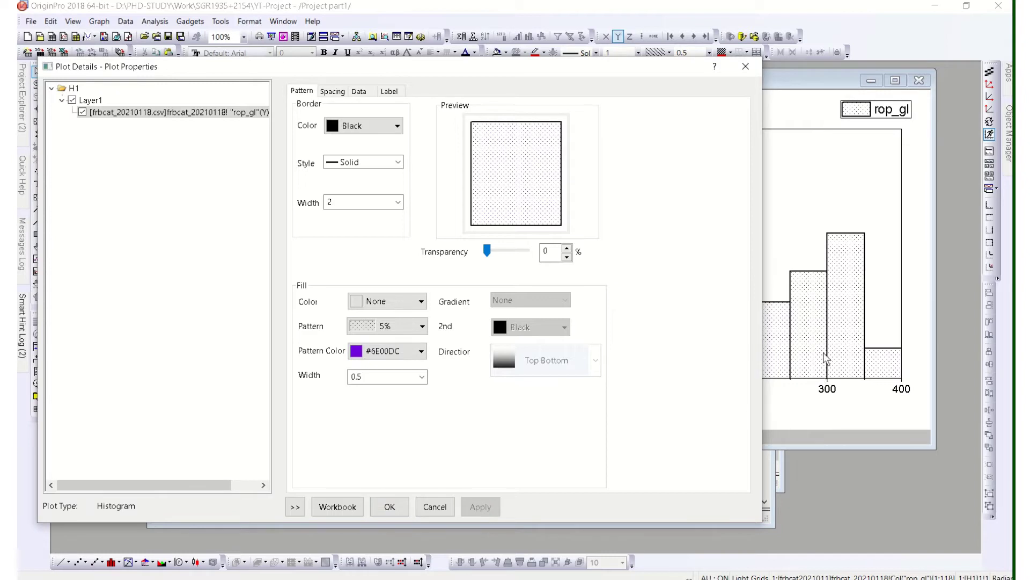
- Change the bars' fill pattern to the Sparse diagonal crosshatch and apply it
click(397, 352)
click(403, 326)
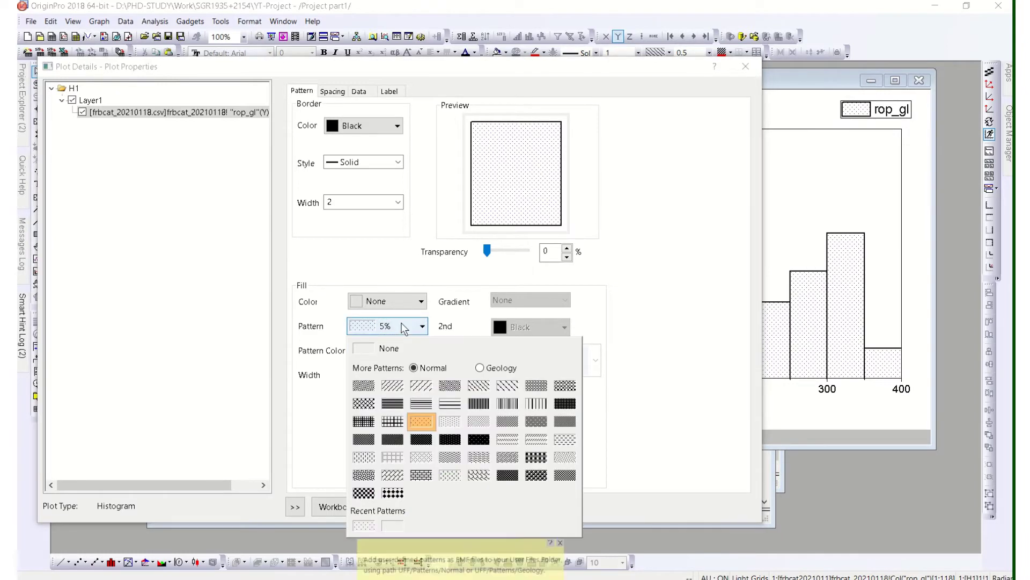
click(364, 405)
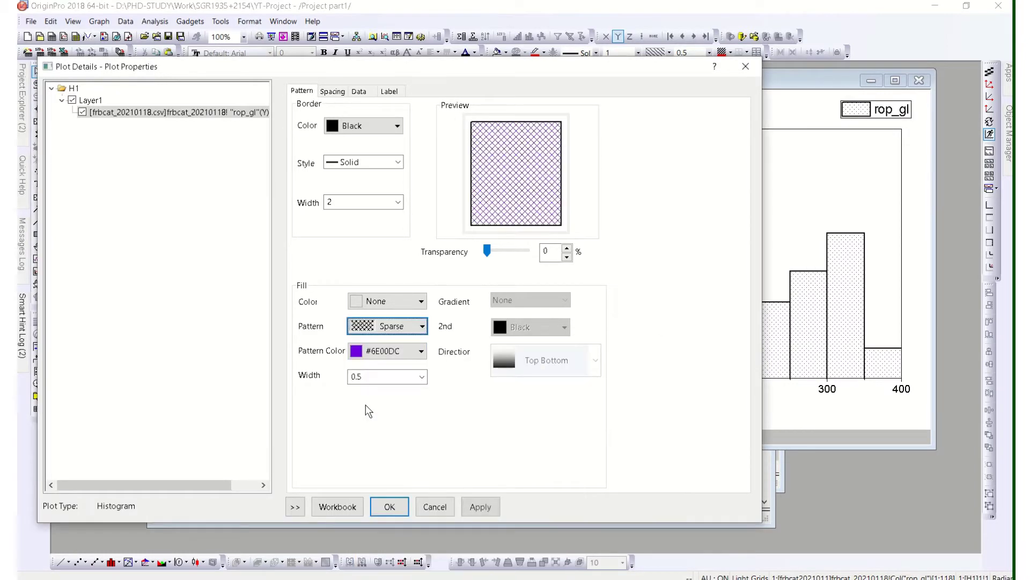
click(482, 507)
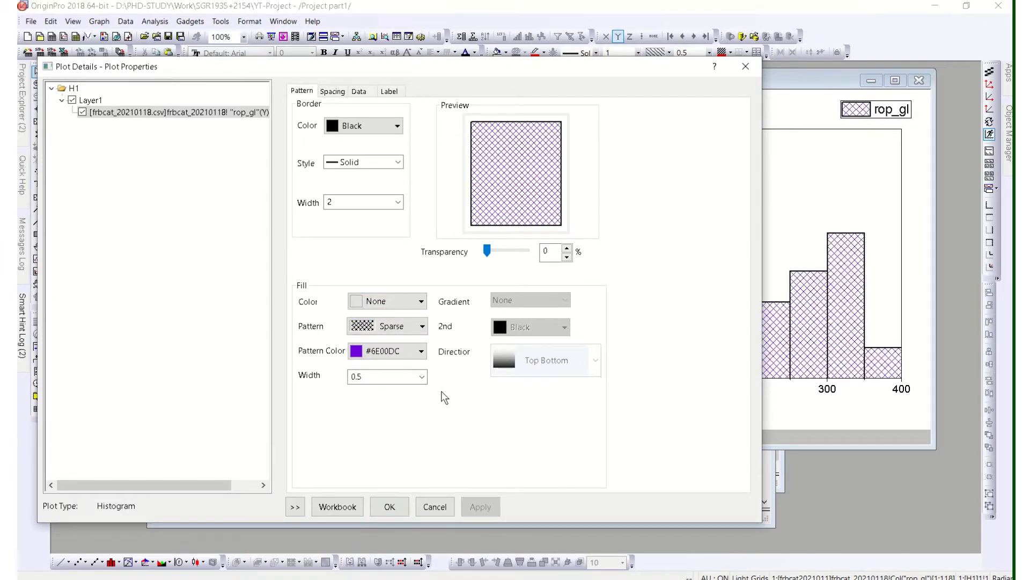
- Set the fill pattern's line width to 2 and the pattern to Medium diagonal lines, applying both changes
click(422, 375)
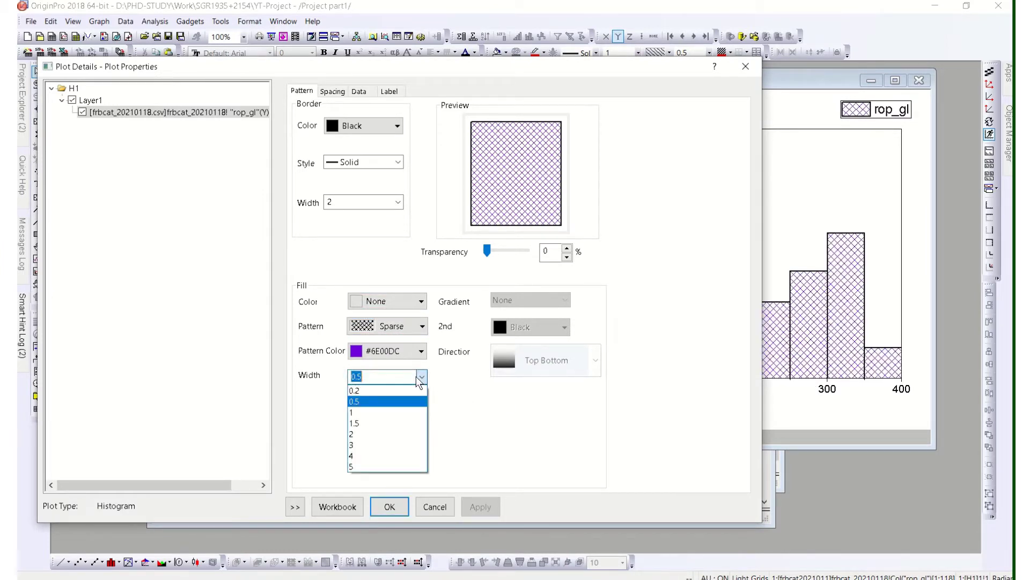
click(391, 434)
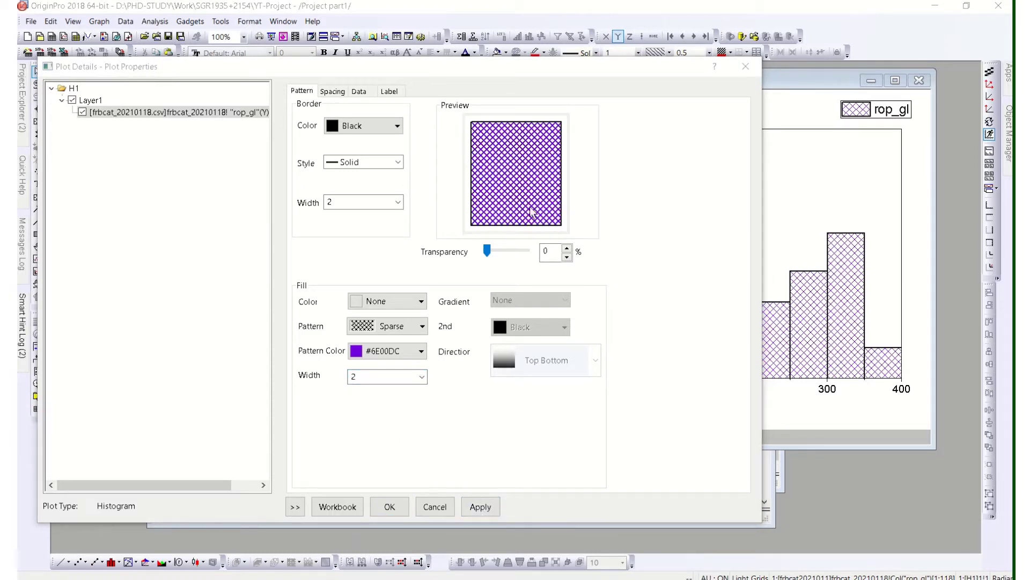
click(404, 326)
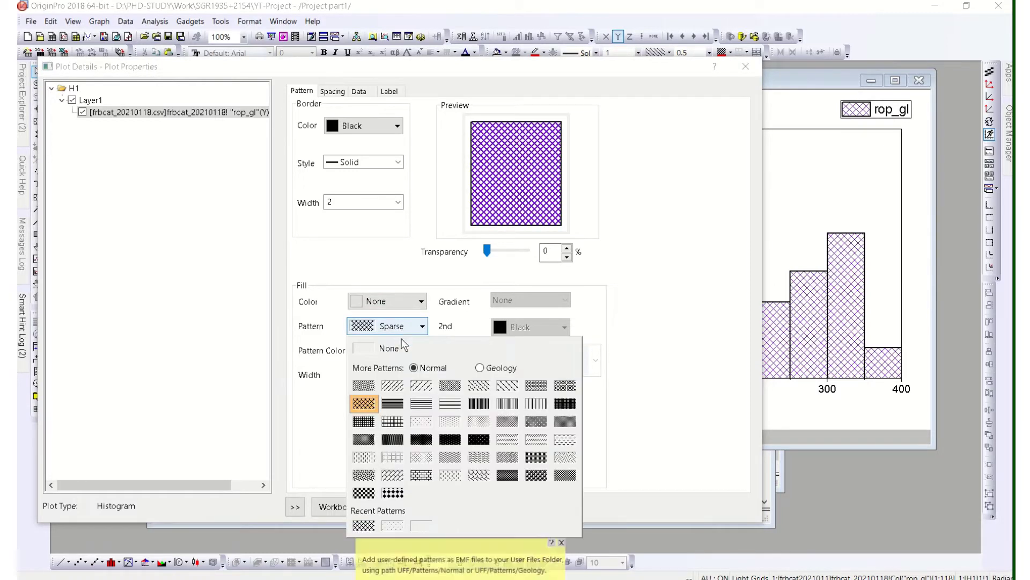
click(394, 386)
click(488, 510)
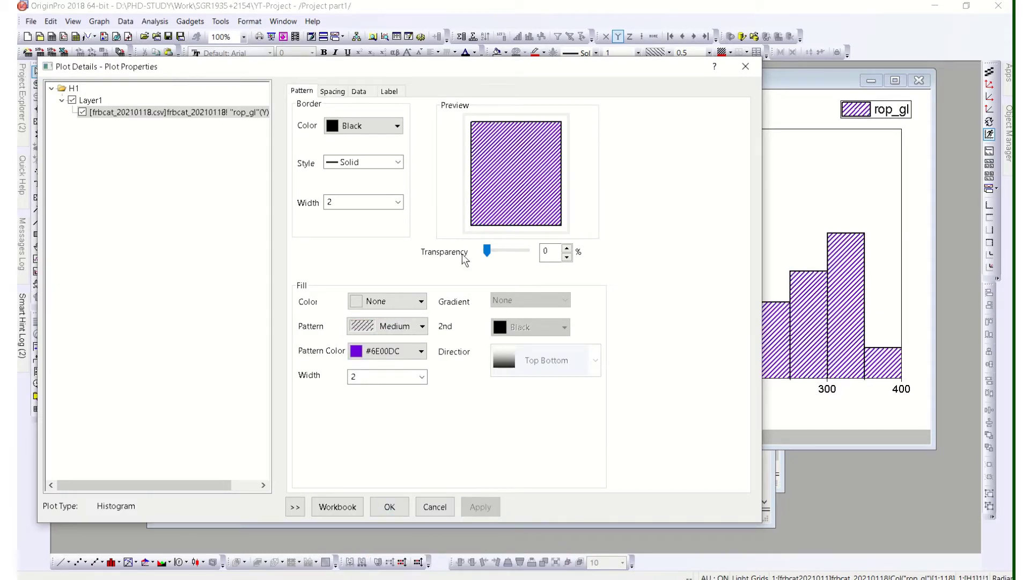
- Set the gap between the histogram bars to 20% and apply it
click(333, 93)
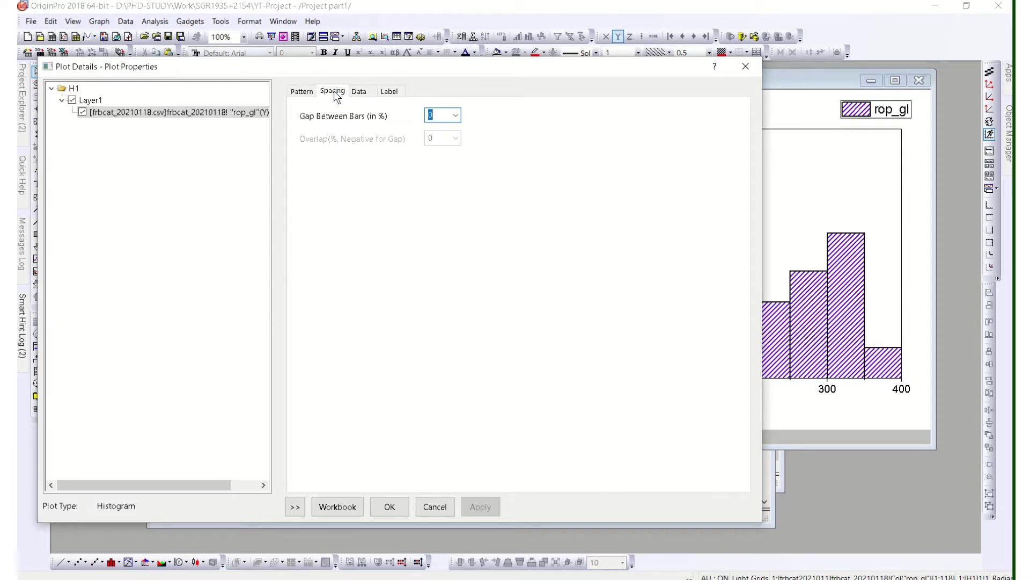
click(456, 116)
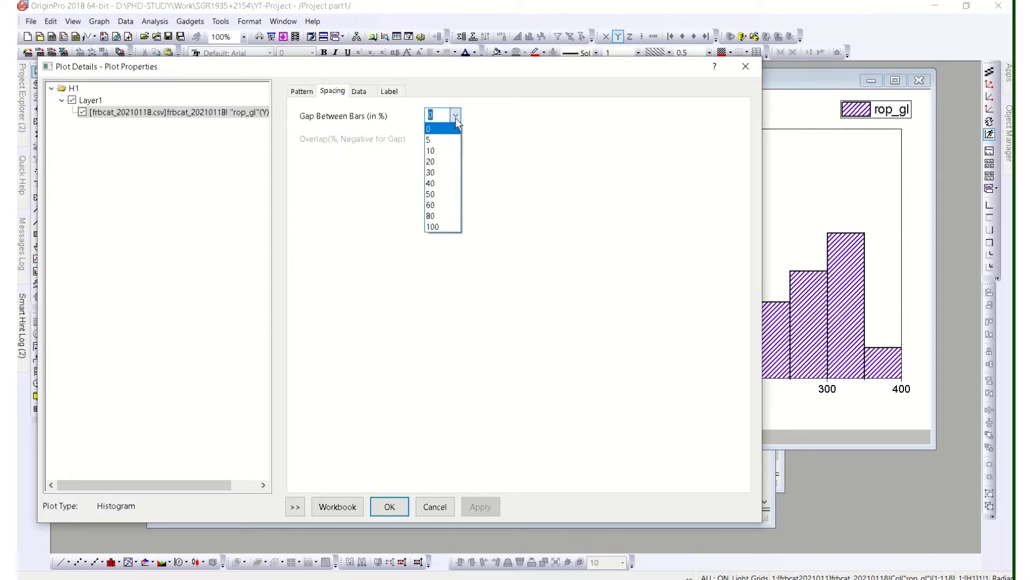
click(431, 161)
click(481, 507)
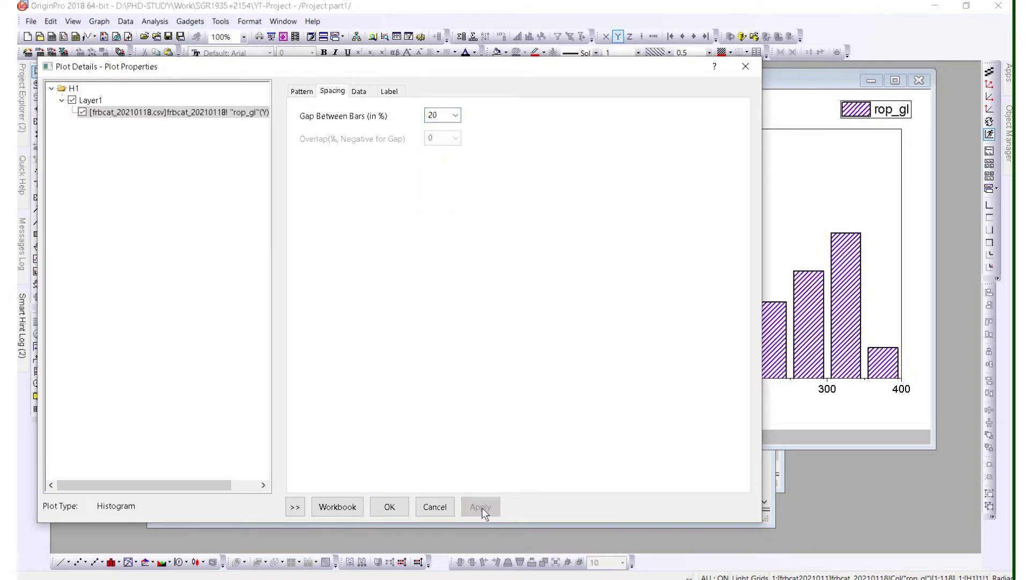
- Turn off automatic binning, and collapse and move the plot details dialog to uncover the histogram
click(359, 91)
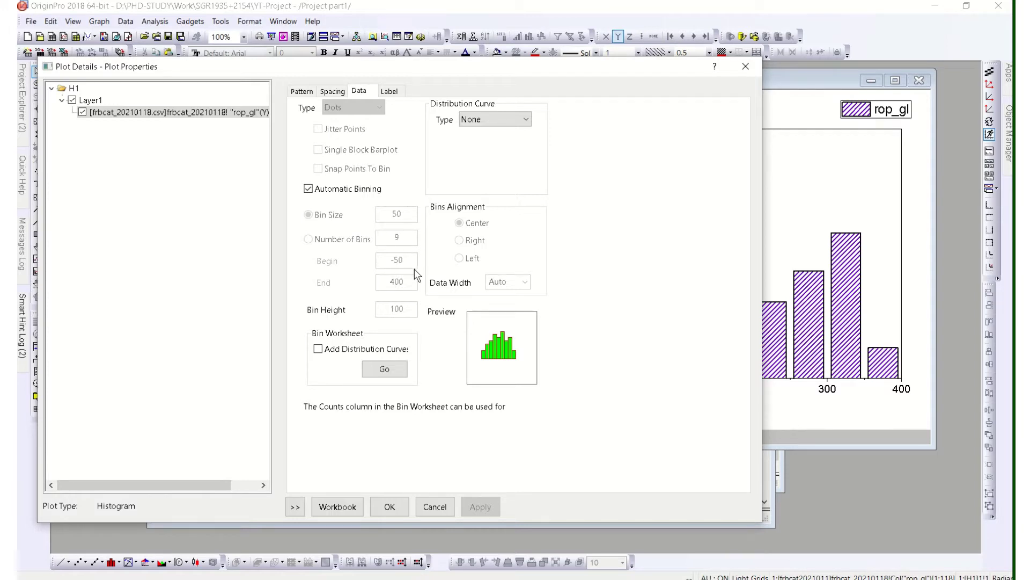
click(308, 189)
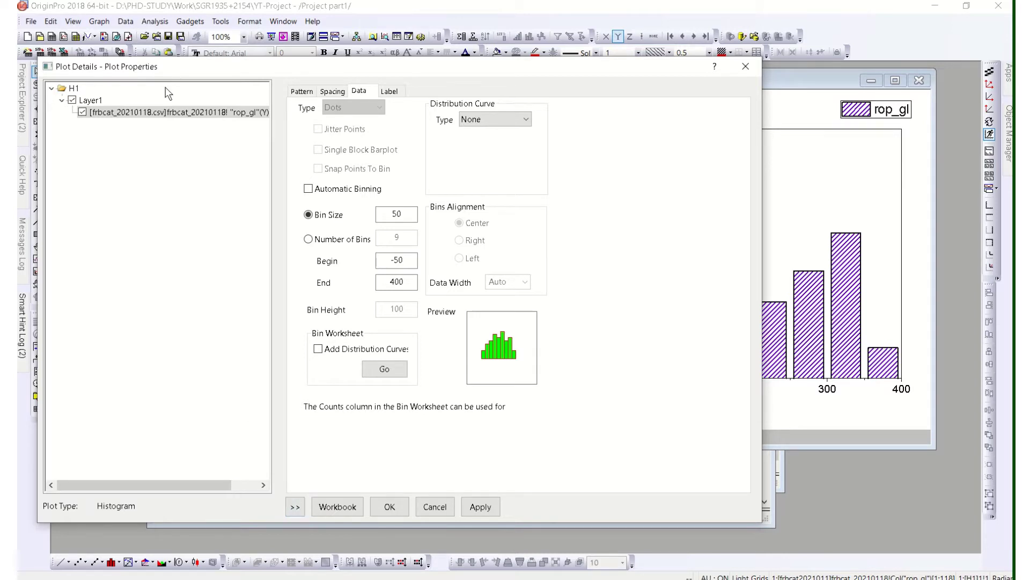
click(296, 507)
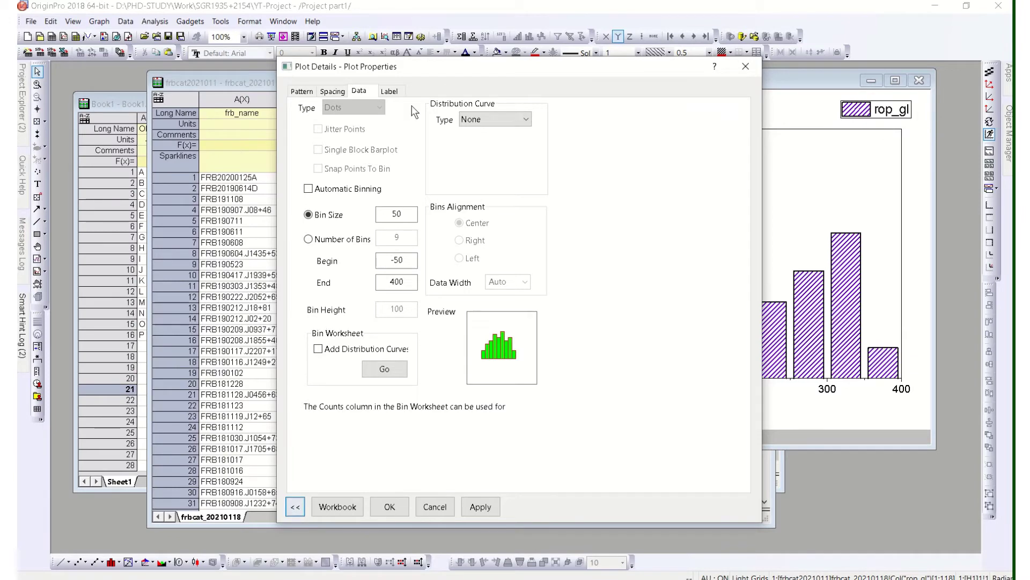
click(296, 506)
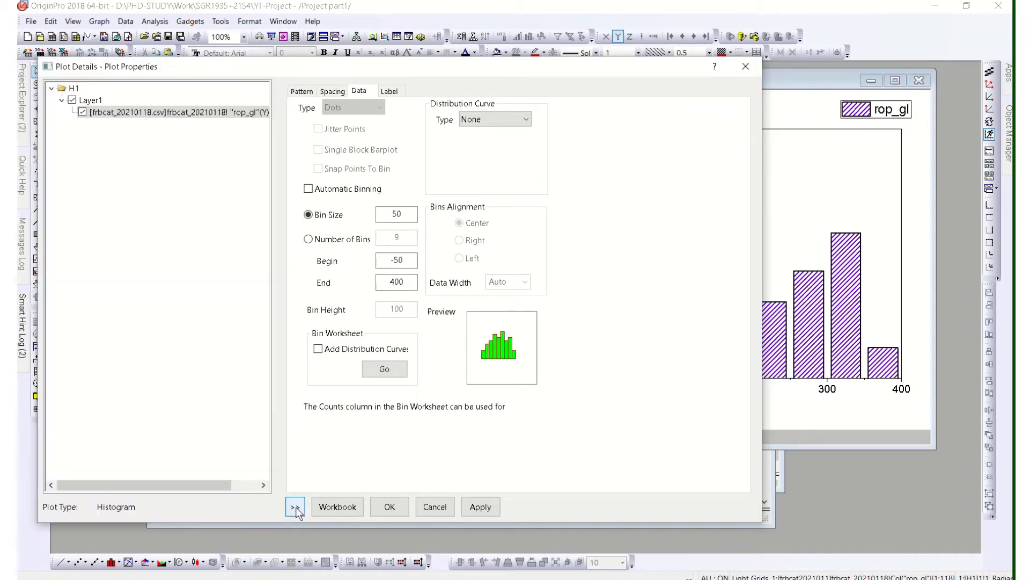
click(295, 507)
drag(474, 69, 260, 58)
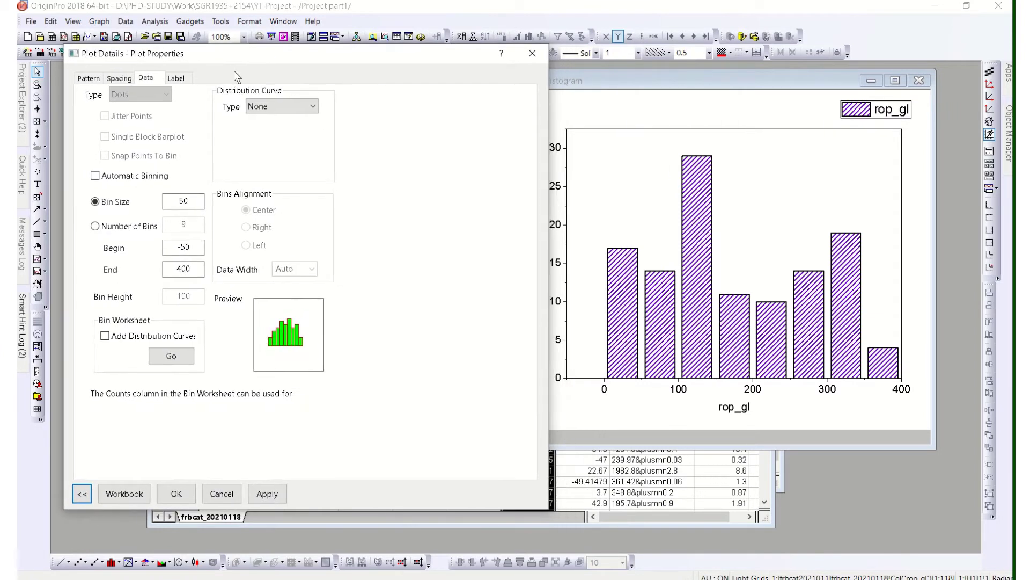
- Set the gap between the histogram bars to 0% and apply it
click(119, 78)
click(242, 103)
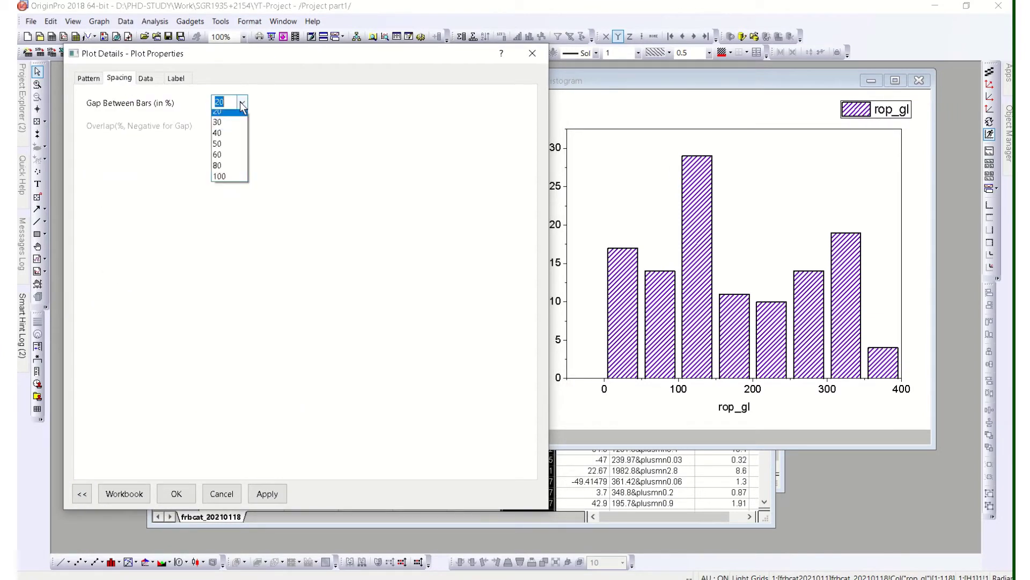
click(240, 115)
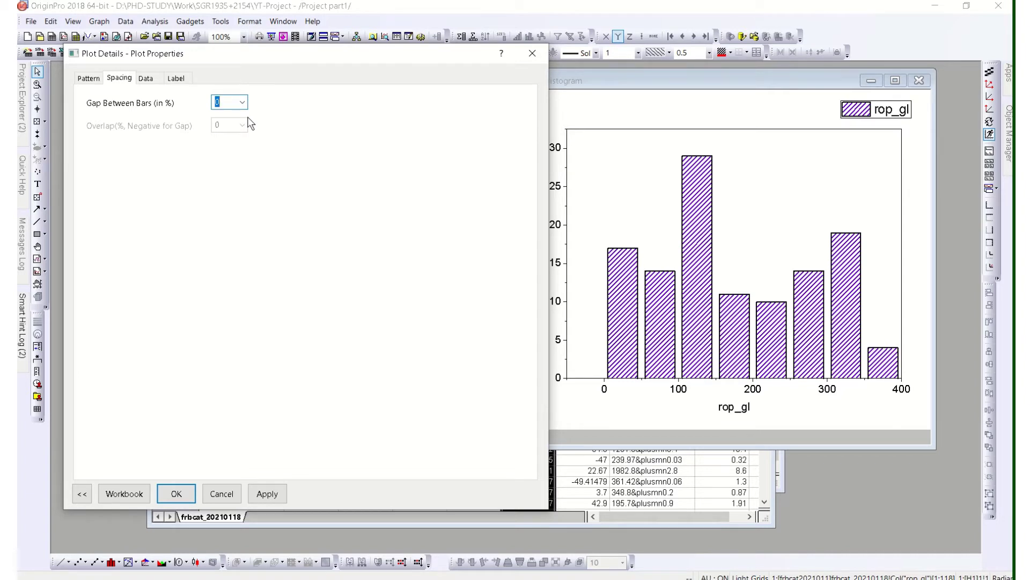
click(271, 493)
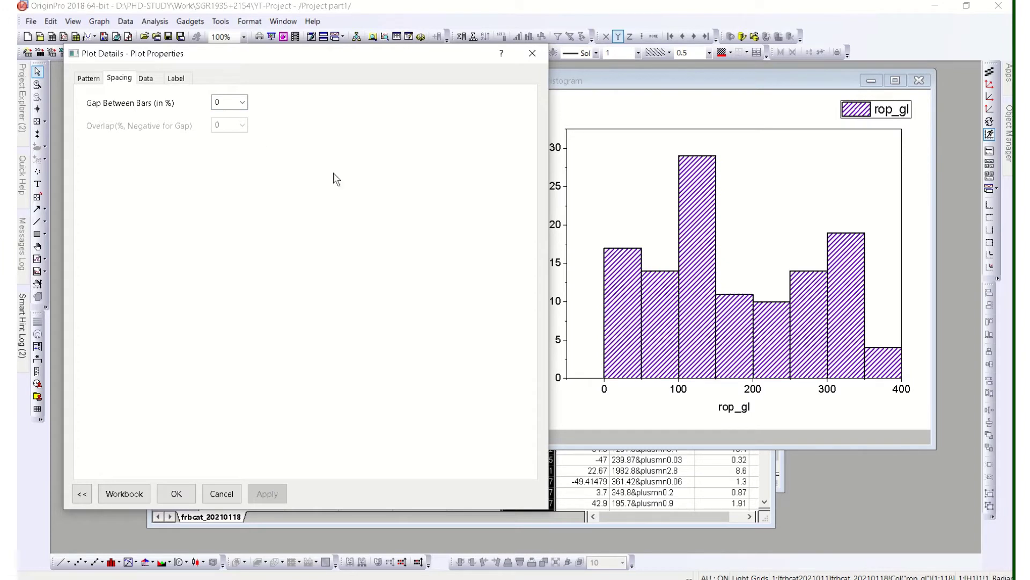
- Set the histogram's bin size to 20 and apply it
click(147, 80)
click(196, 202)
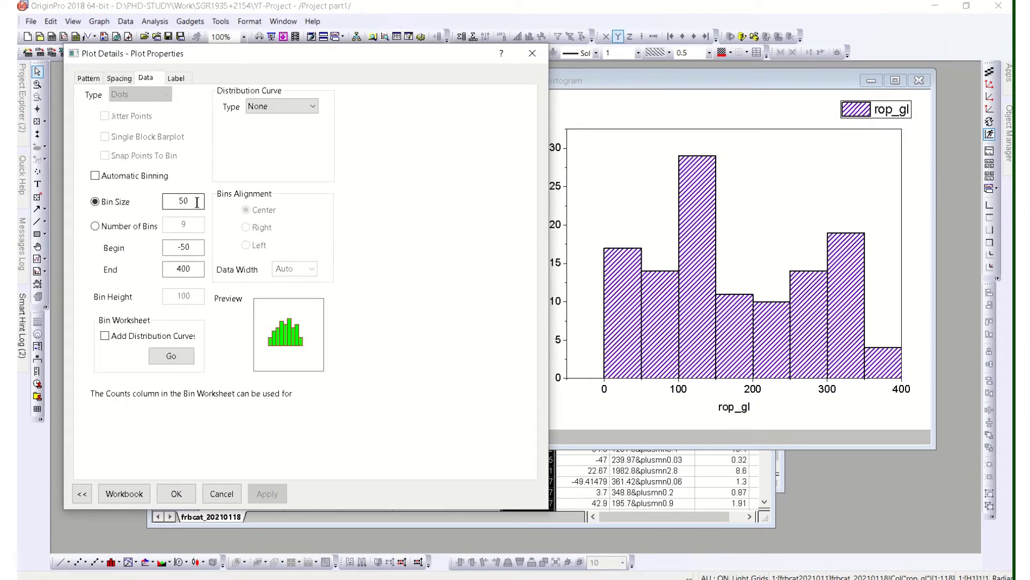
key(BackSpace)
key(BackSpace)
text(20)
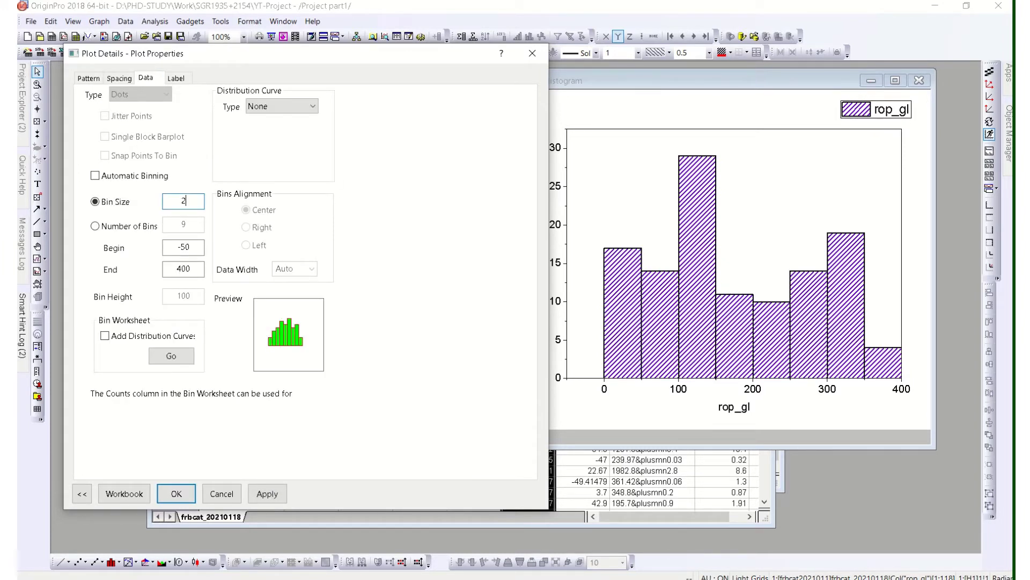
click(267, 494)
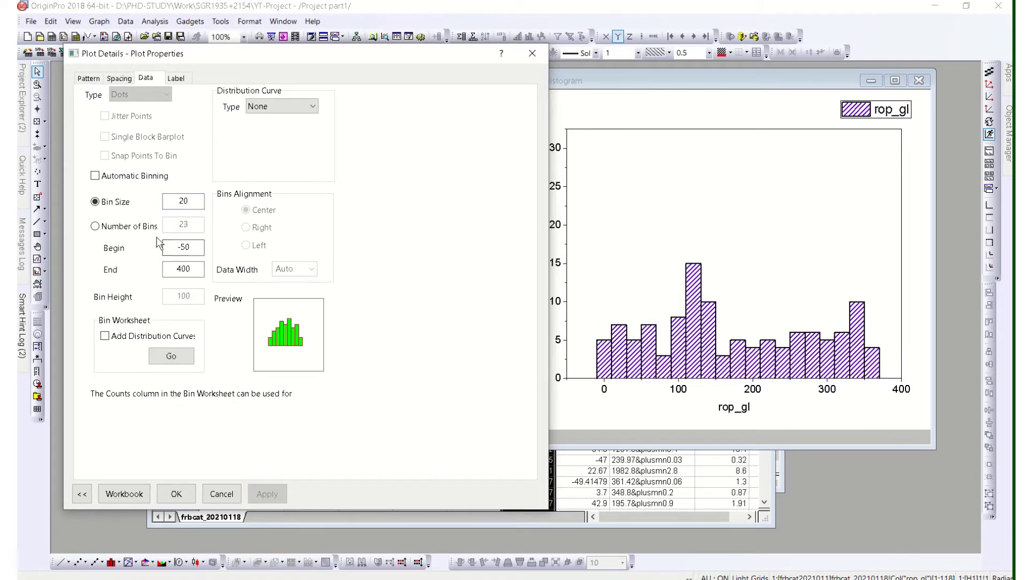
- Set the end value of the histogram's binning range to 450 and apply it
click(196, 269)
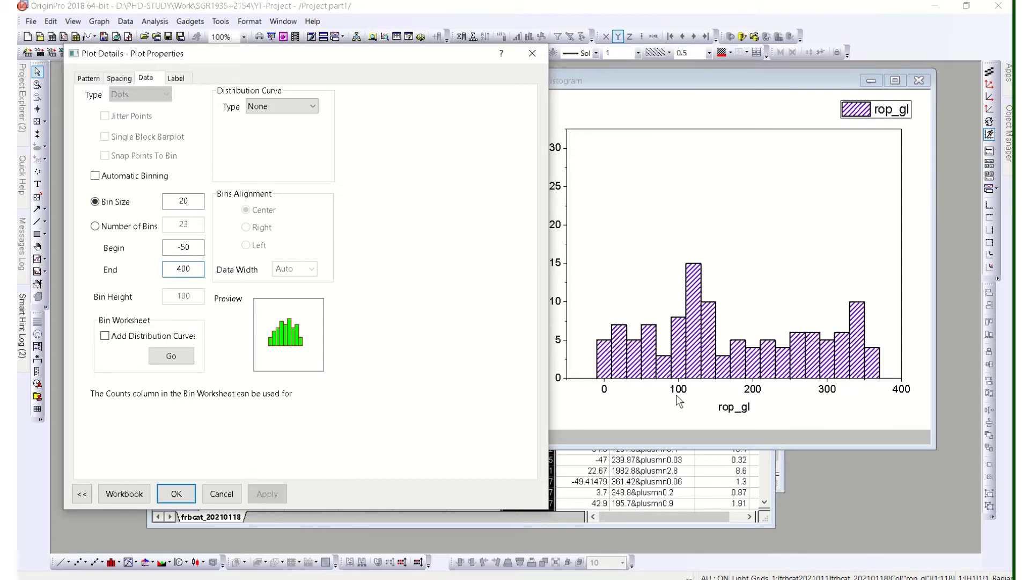
double_click(166, 275)
text(450)
click(269, 498)
- Set the histogram's bin size to 40 and apply it
double_click(175, 203)
text(4)
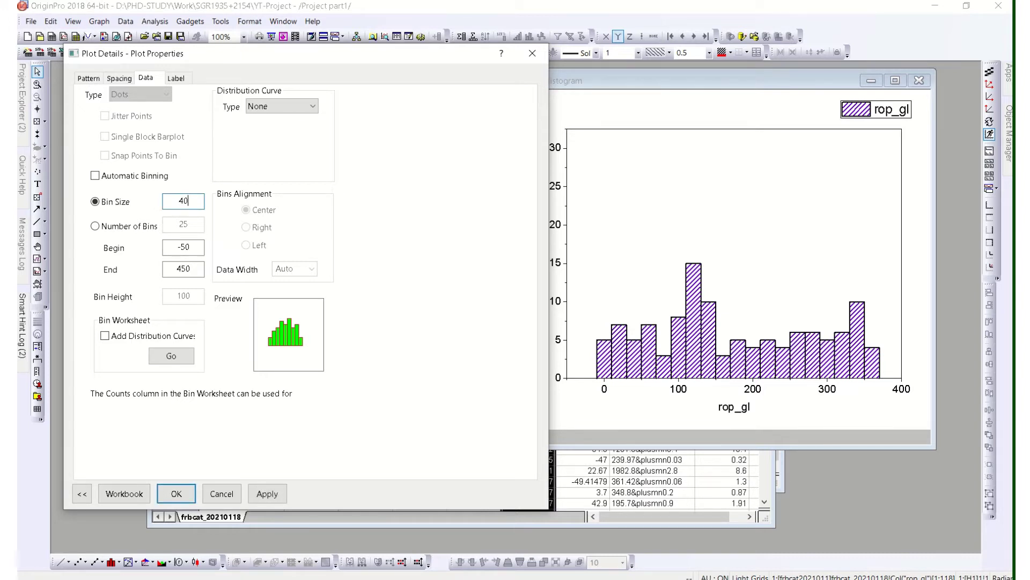
click(267, 492)
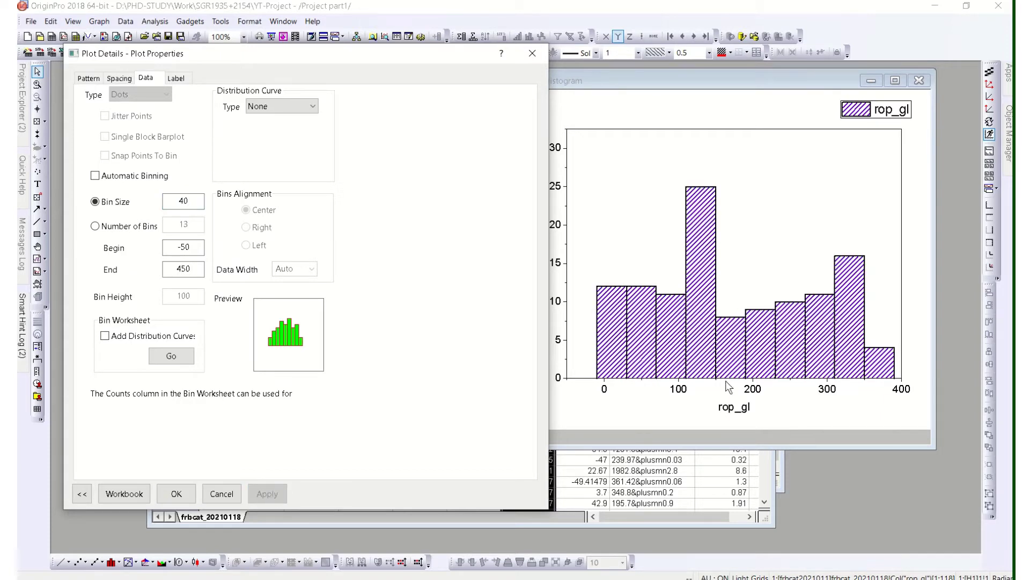
- Set the histogram's bin size to 60 and apply it
click(193, 204)
key(BackSpace)
text(6)
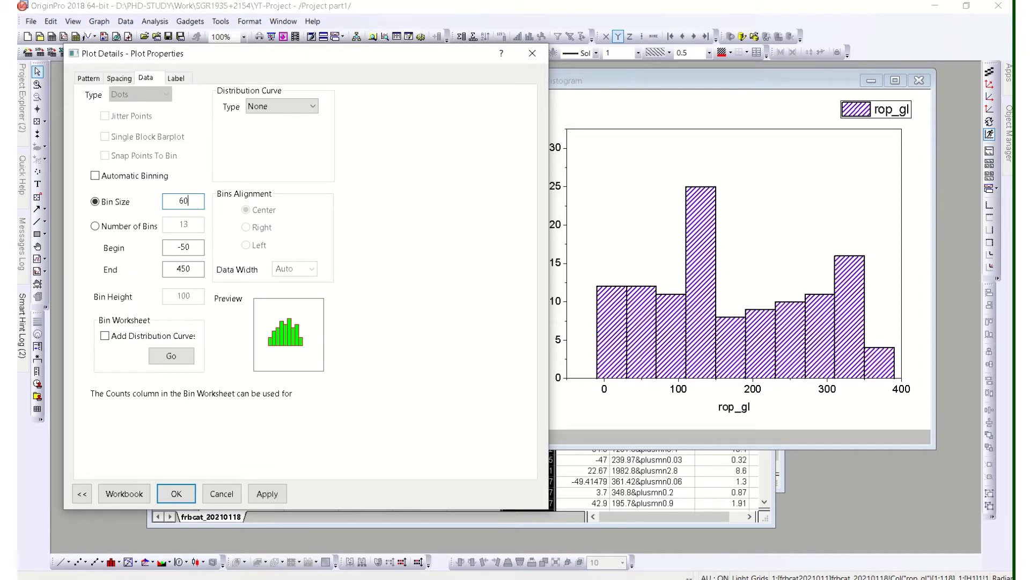
click(280, 498)
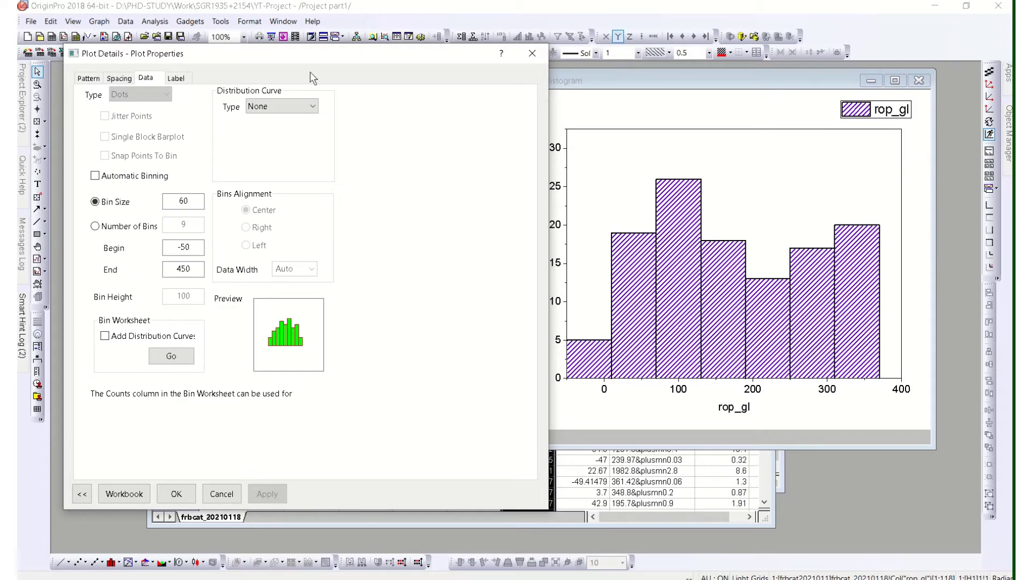
- Add a Normal distribution curve to the histogram and apply the Dash line style to it
click(282, 109)
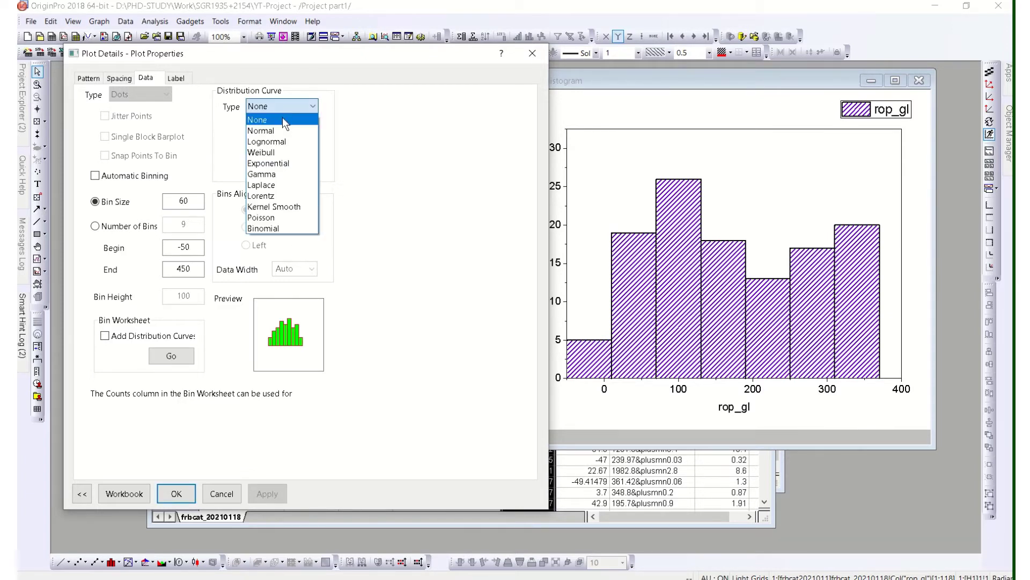
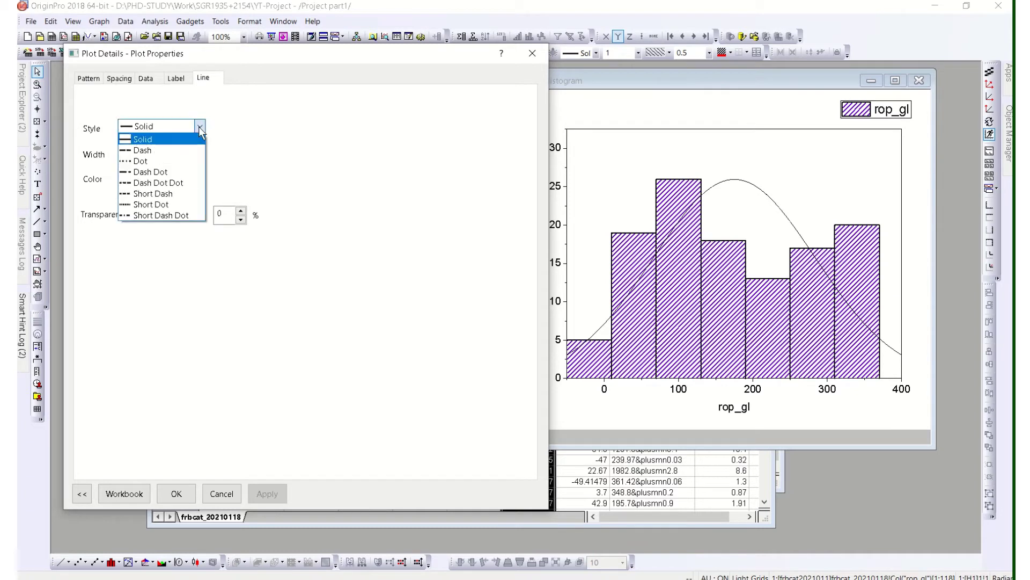
click(161, 143)
click(267, 494)
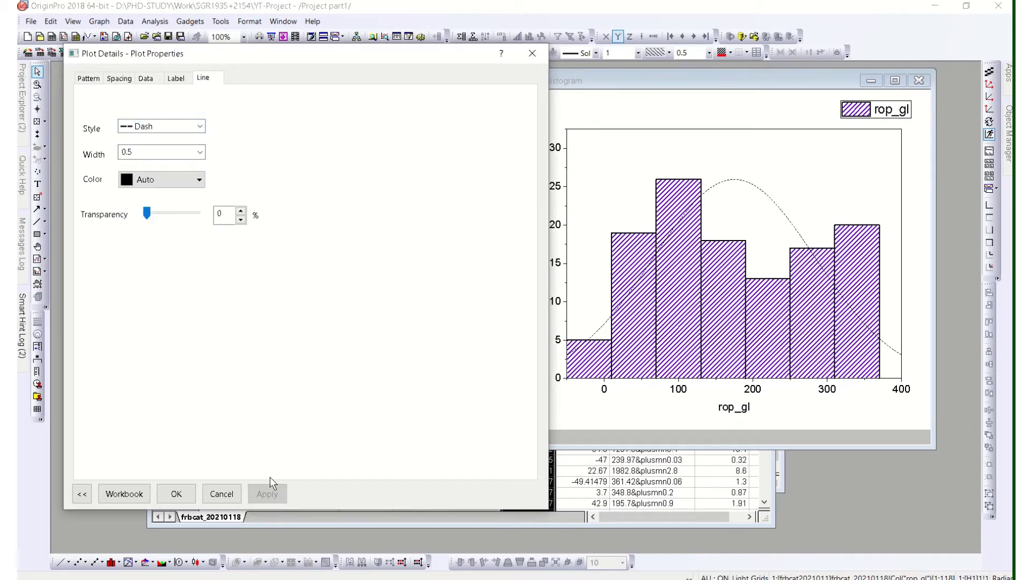
- Set the distribution curve's line width to 1.5 and apply it
click(178, 151)
click(198, 154)
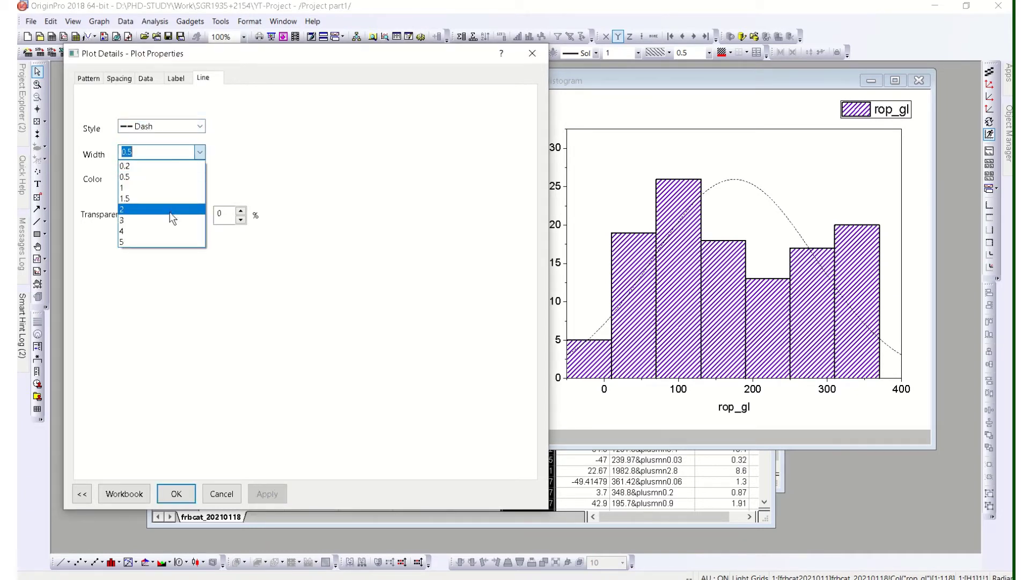
click(172, 201)
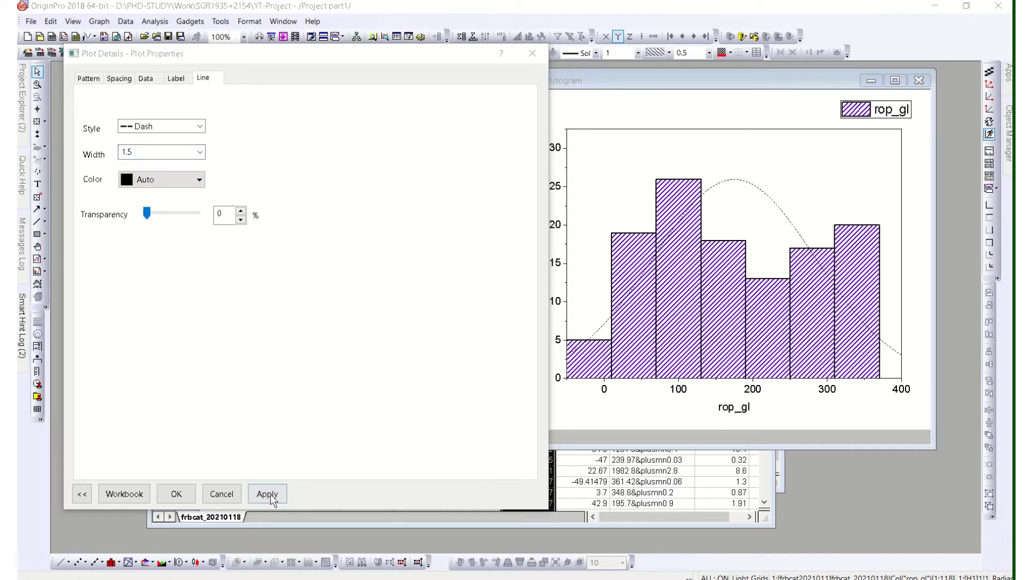
click(269, 493)
- Change the distribution curve's line color to Red and apply it
click(196, 179)
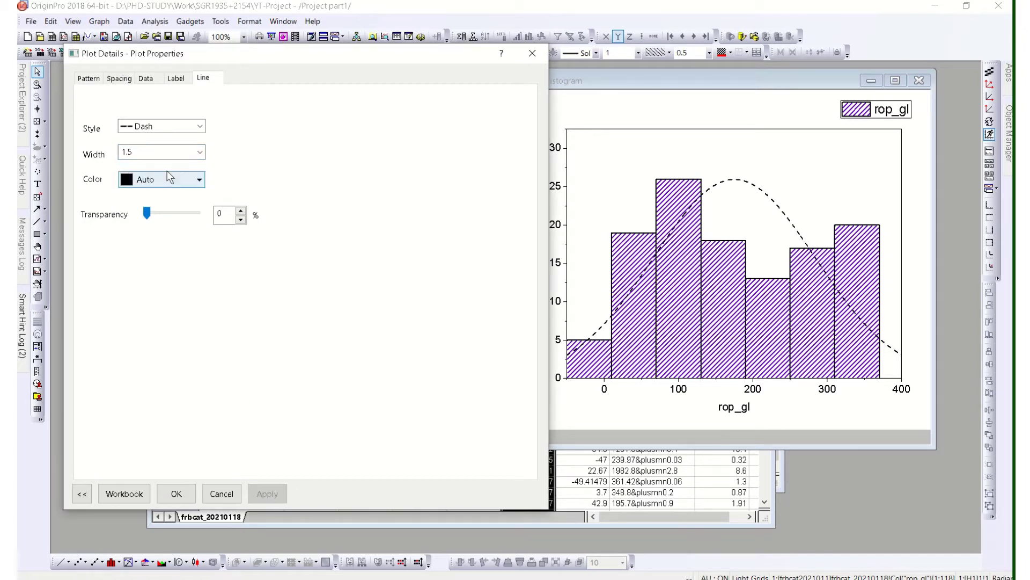
click(198, 179)
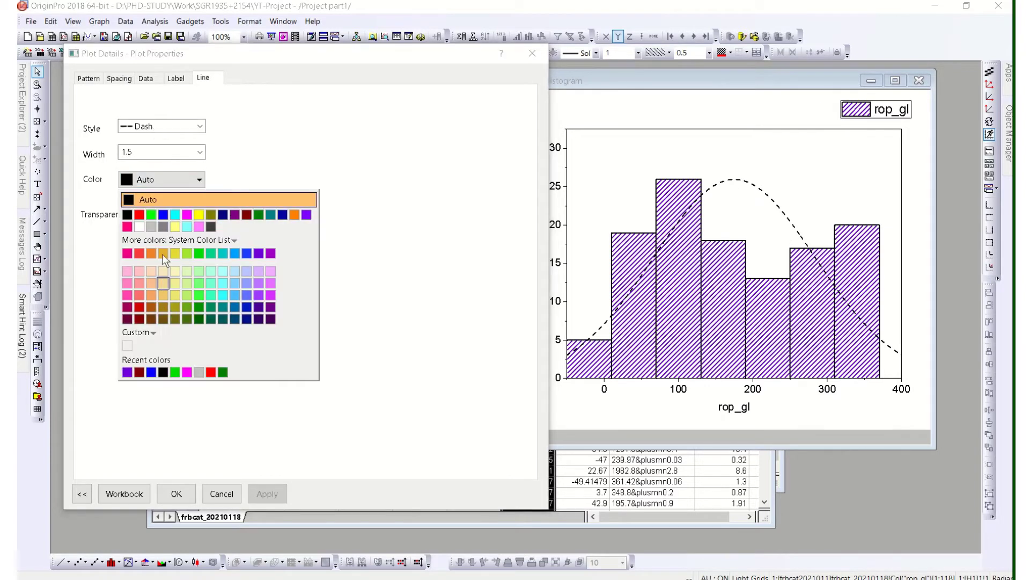
click(139, 215)
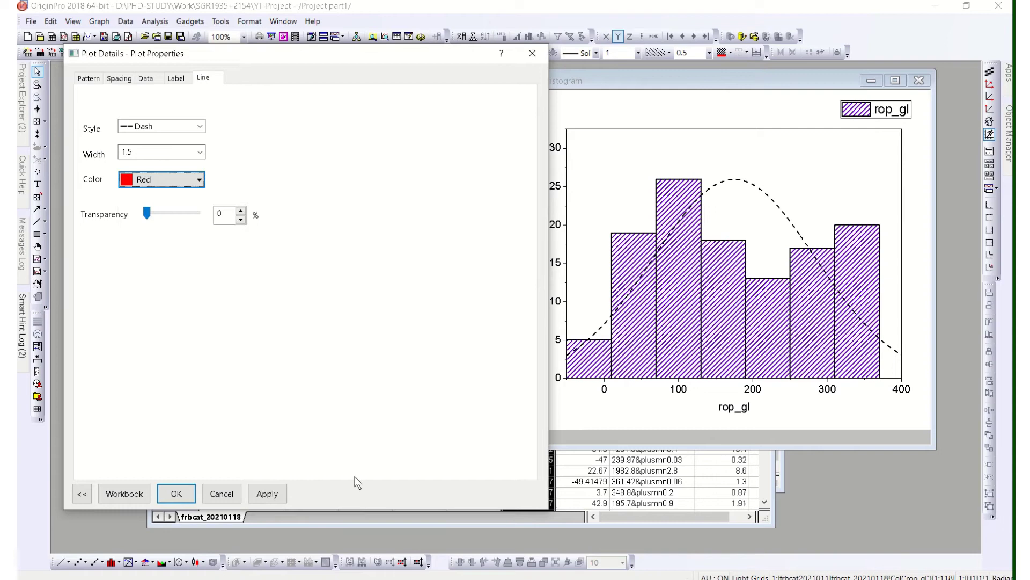
click(267, 495)
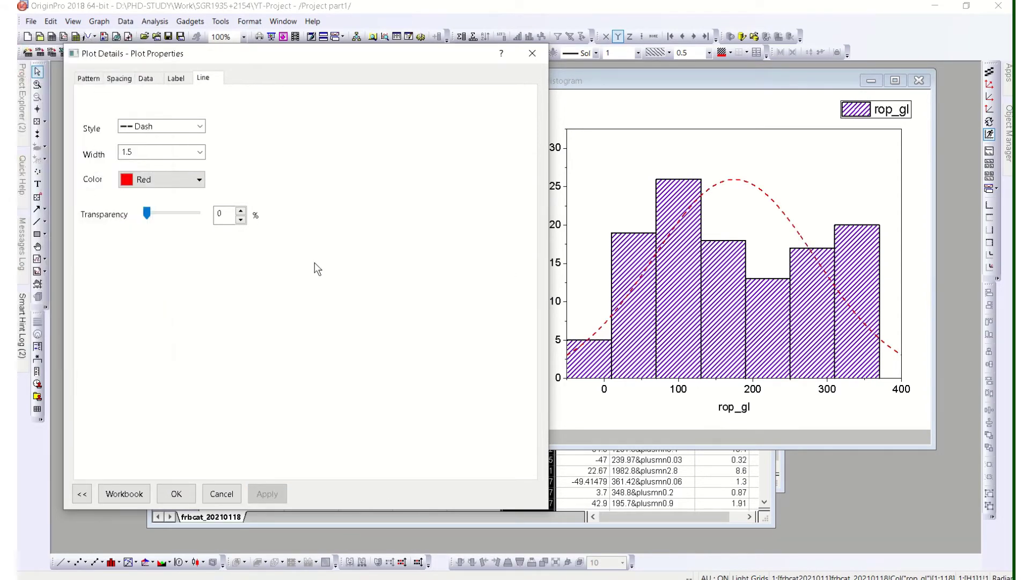
- Turn on Scale to Maximum for the Normal distribution curve and set it to 150%
click(146, 79)
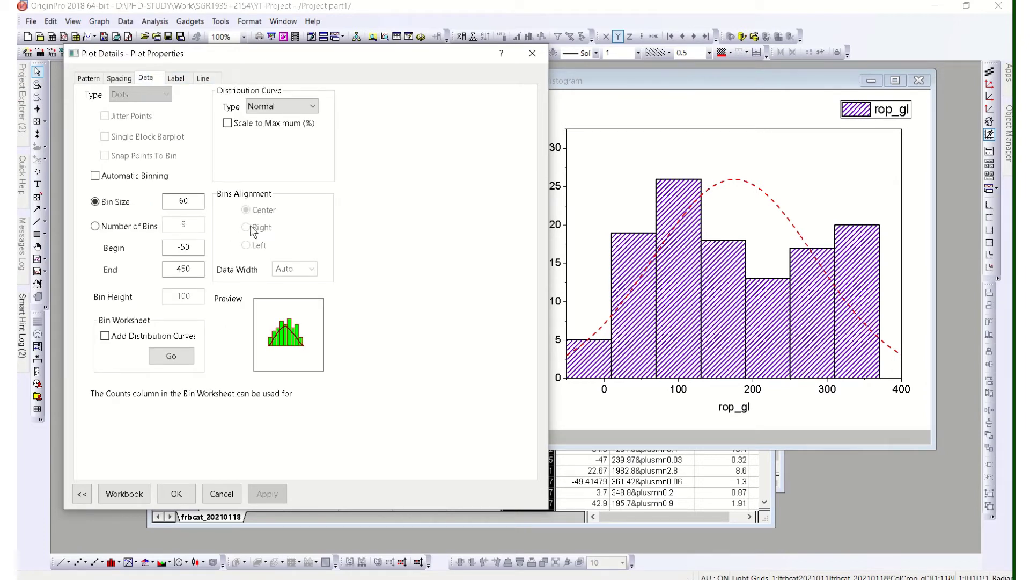
click(227, 123)
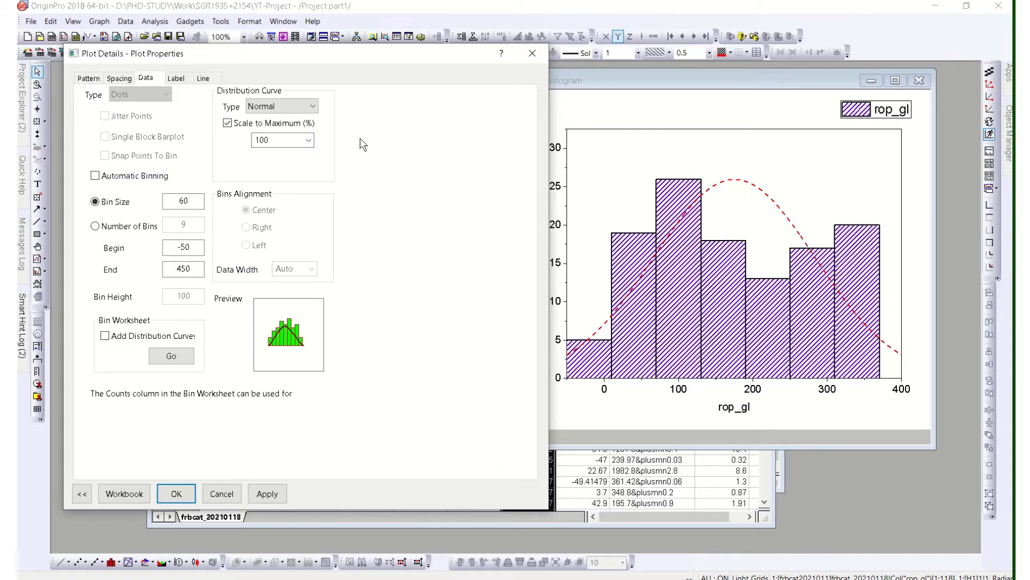
click(309, 141)
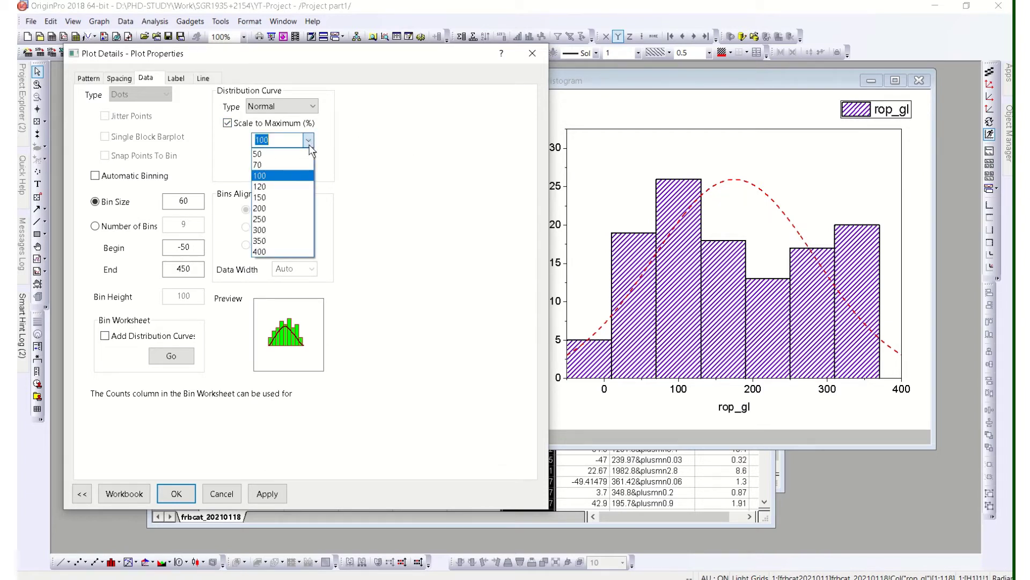
click(302, 198)
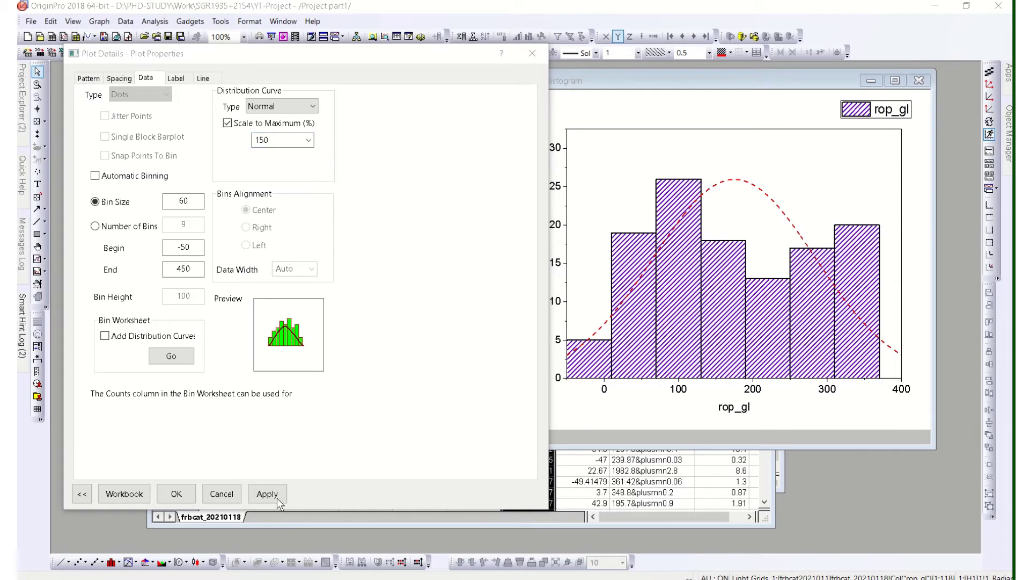
- Set the distribution curve's Scale to Maximum value to 50% and apply it
click(309, 140)
click(279, 155)
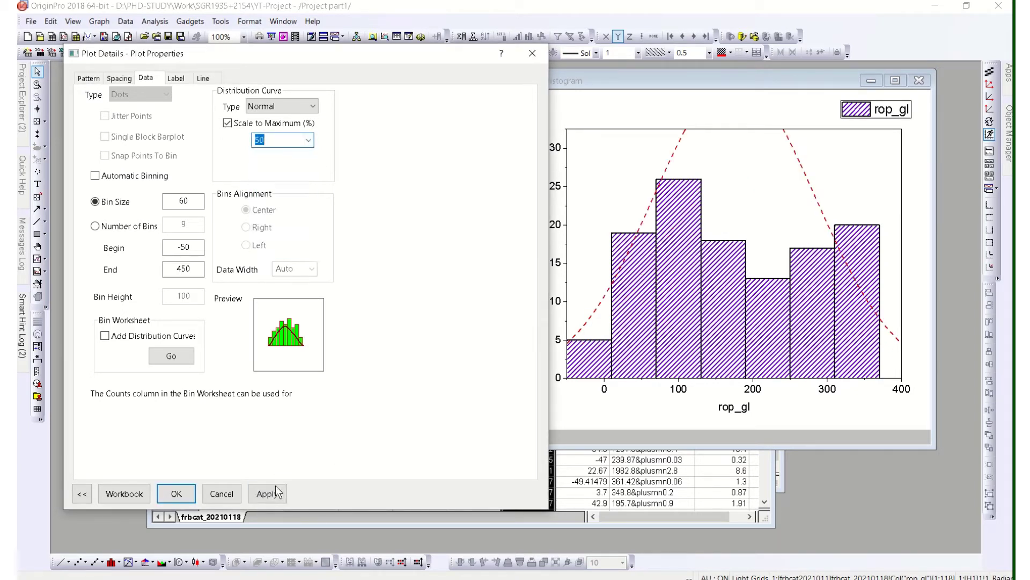
click(273, 493)
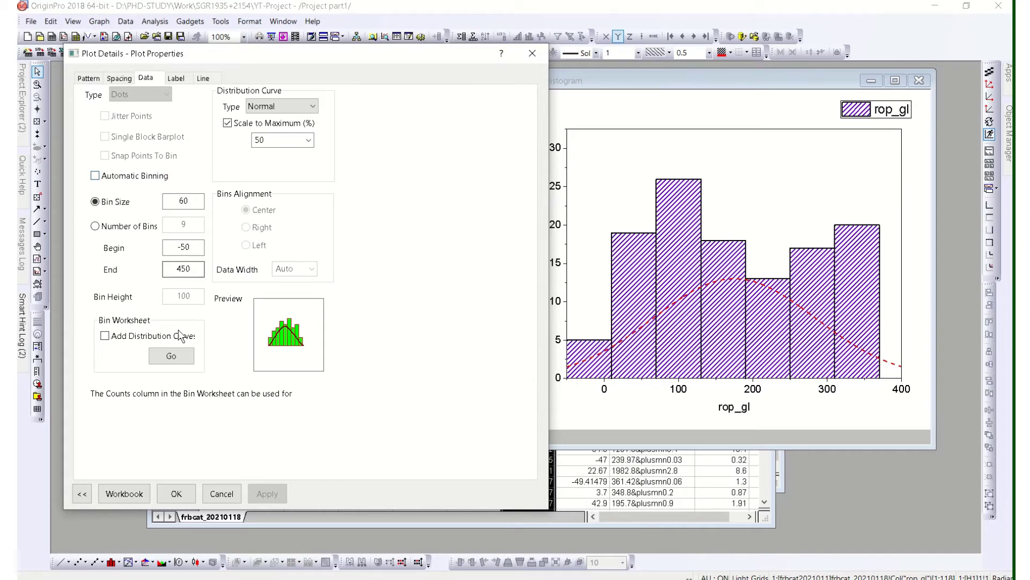
- Set the line width of the bars' fill pattern to 0.2 and apply it
click(87, 78)
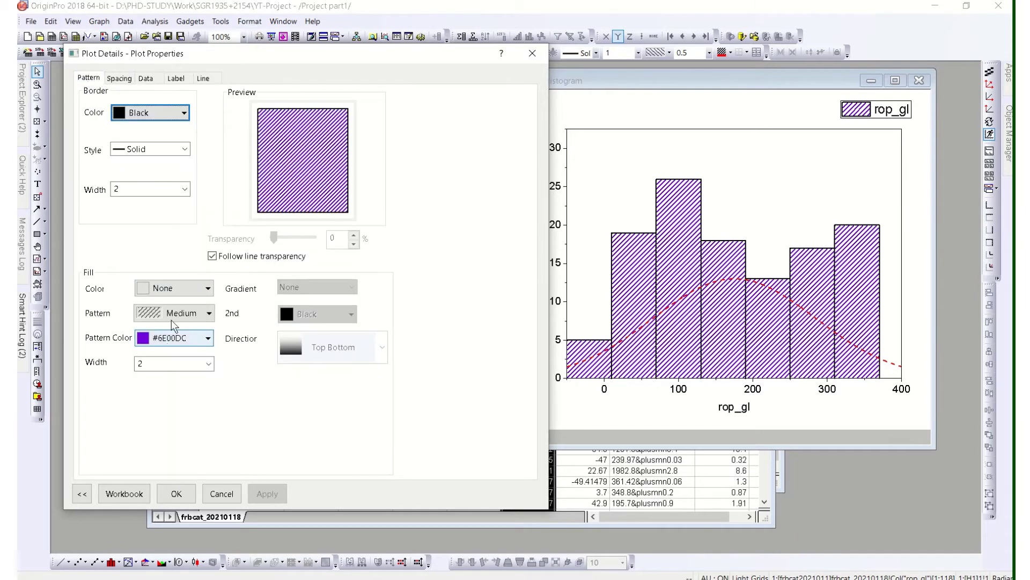
click(208, 364)
click(178, 379)
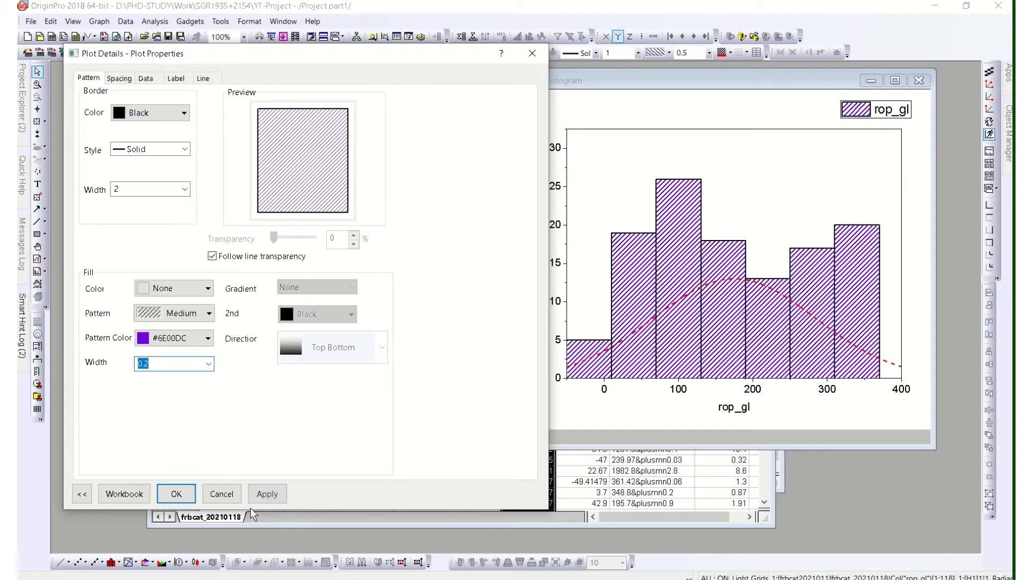
click(266, 493)
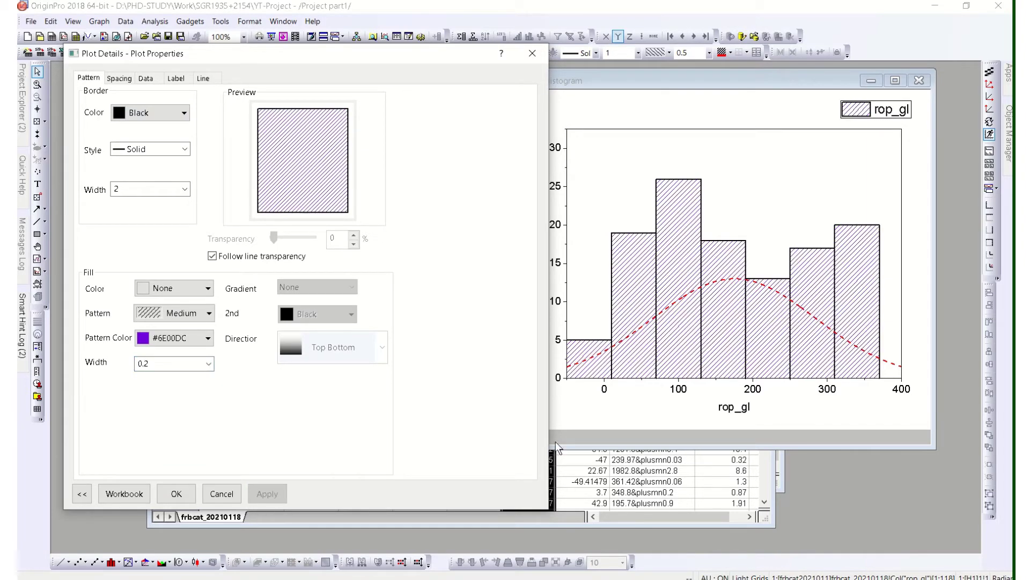
- Set the border width of the histogram bars to 1 and apply it
click(185, 188)
click(148, 225)
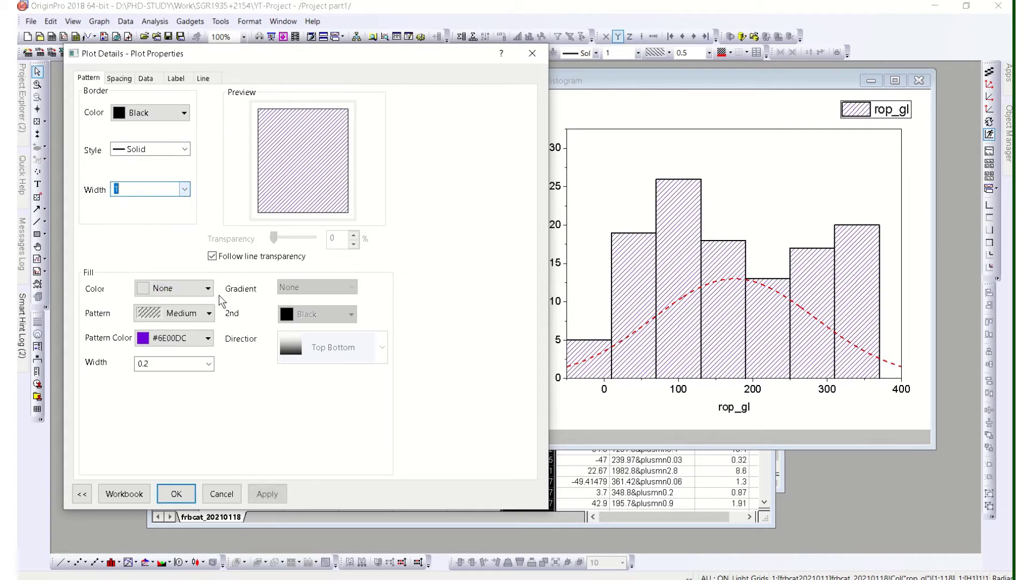
click(273, 494)
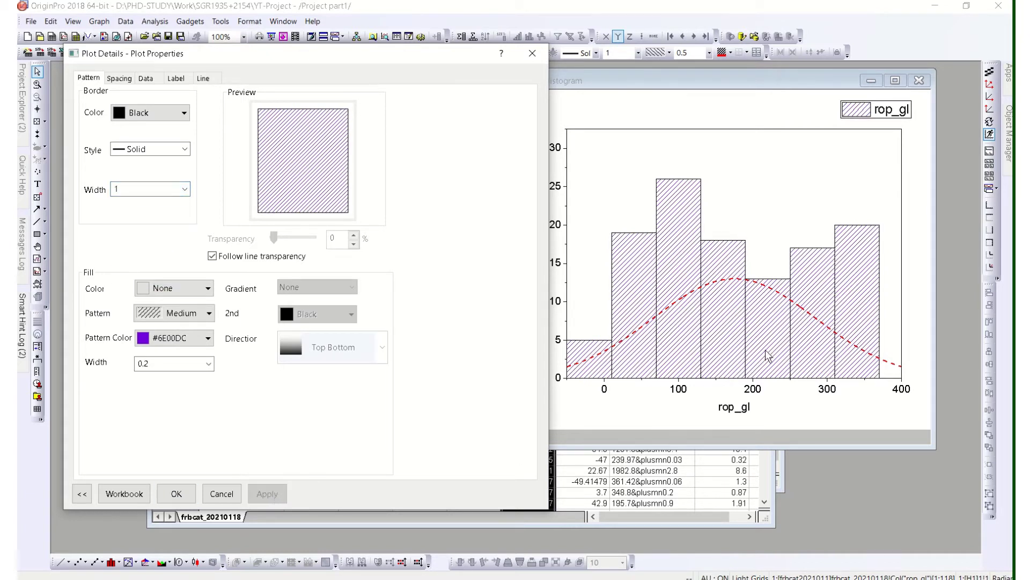
- Generate the histogram's bin worksheet with distribution curves included, and dismiss the hint about locked results
click(143, 83)
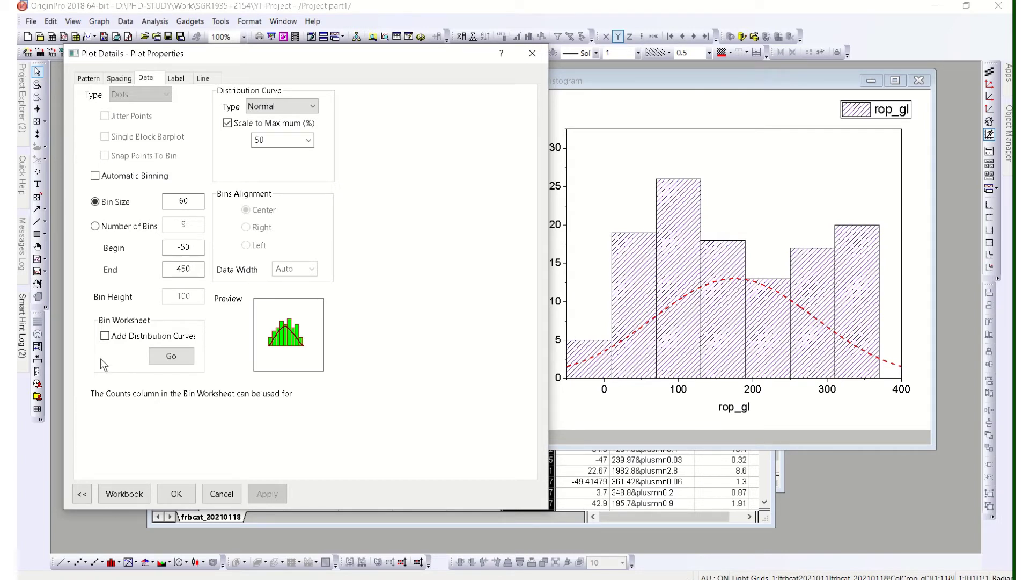
click(104, 336)
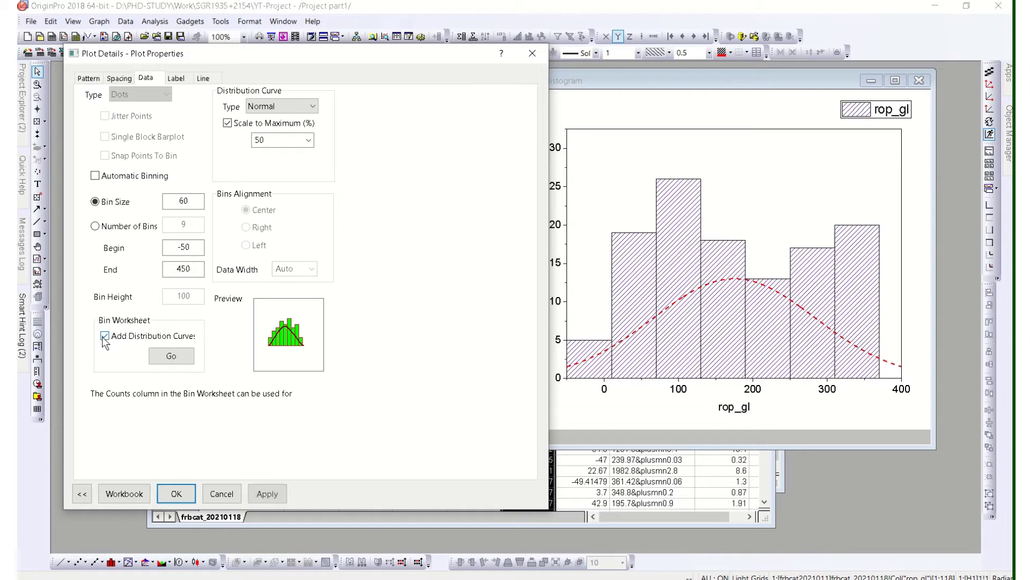
click(174, 353)
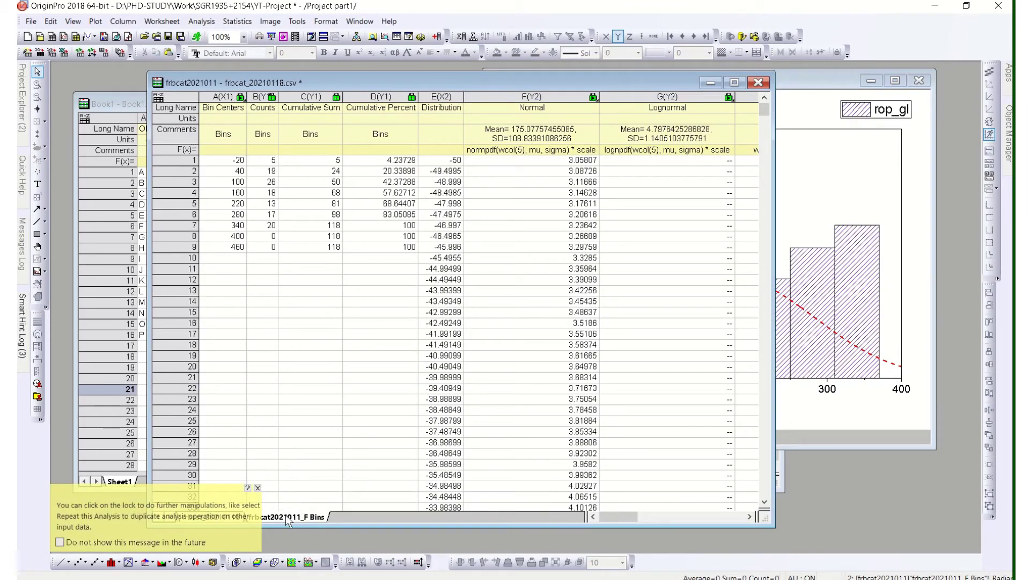
click(257, 488)
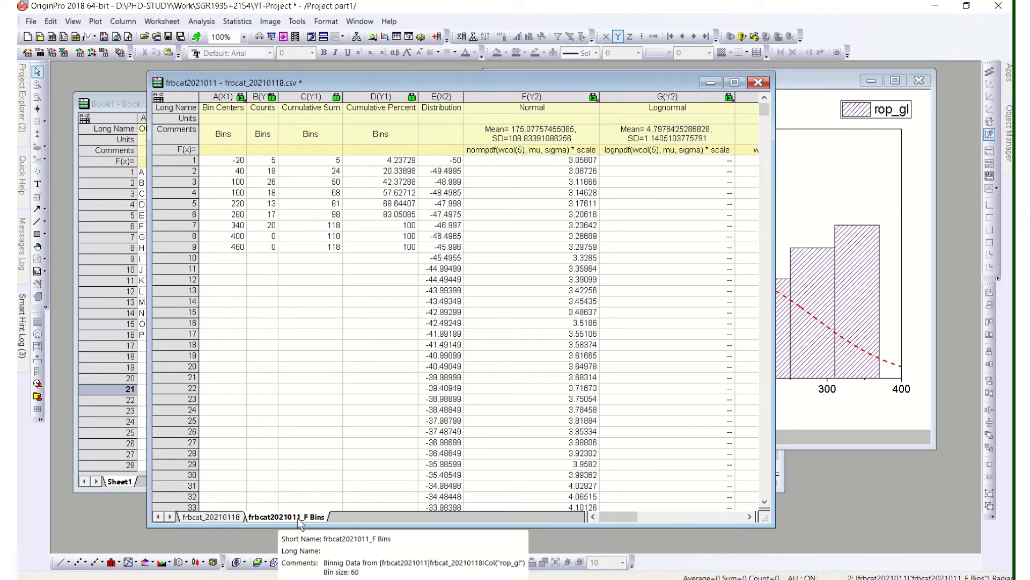
- Compare the source data sheet with the bin worksheet, and examine its Counts, Normal and Lognormal columns
click(215, 517)
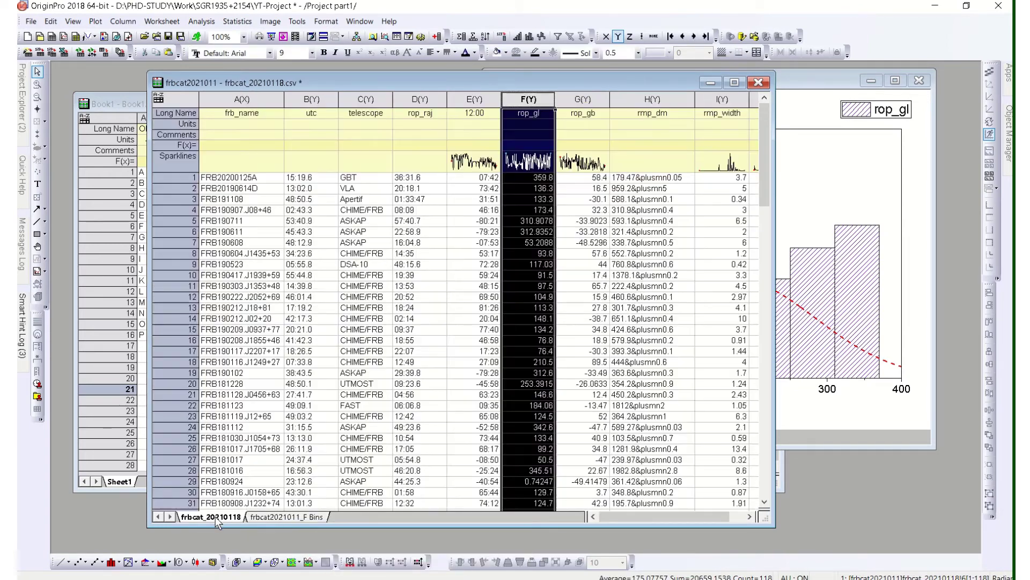
click(290, 516)
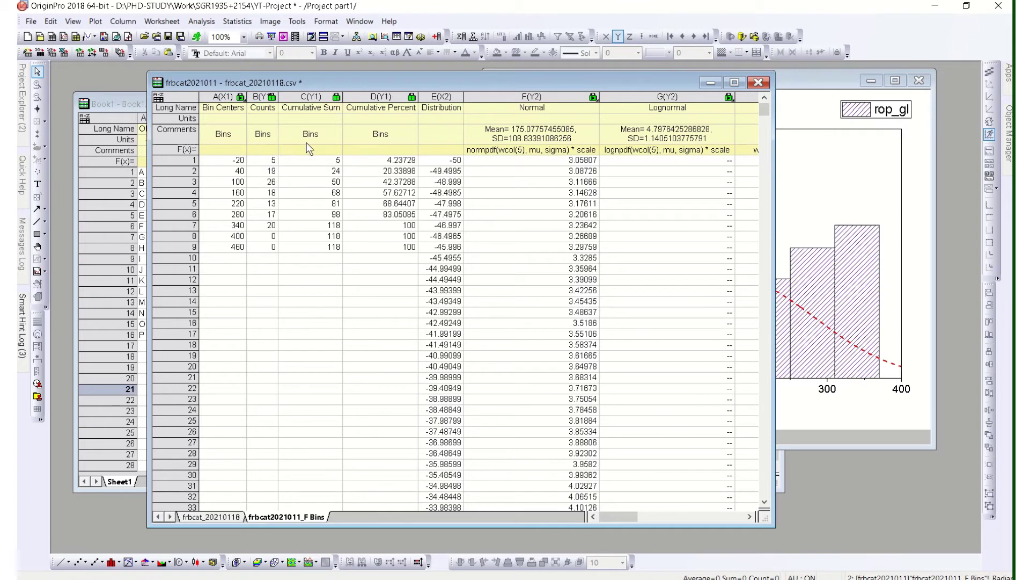
click(272, 111)
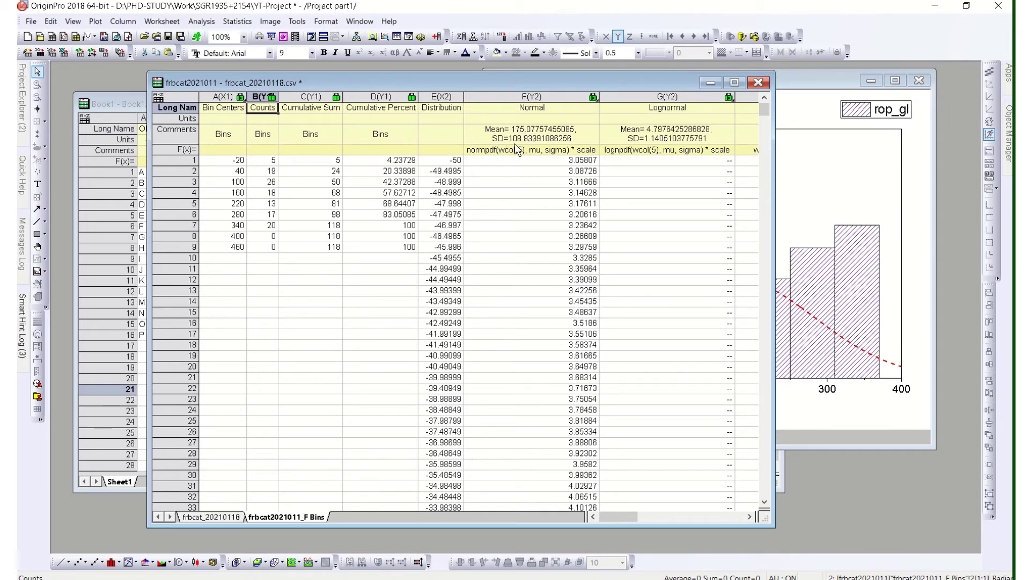
scroll(535, 204, down, 4)
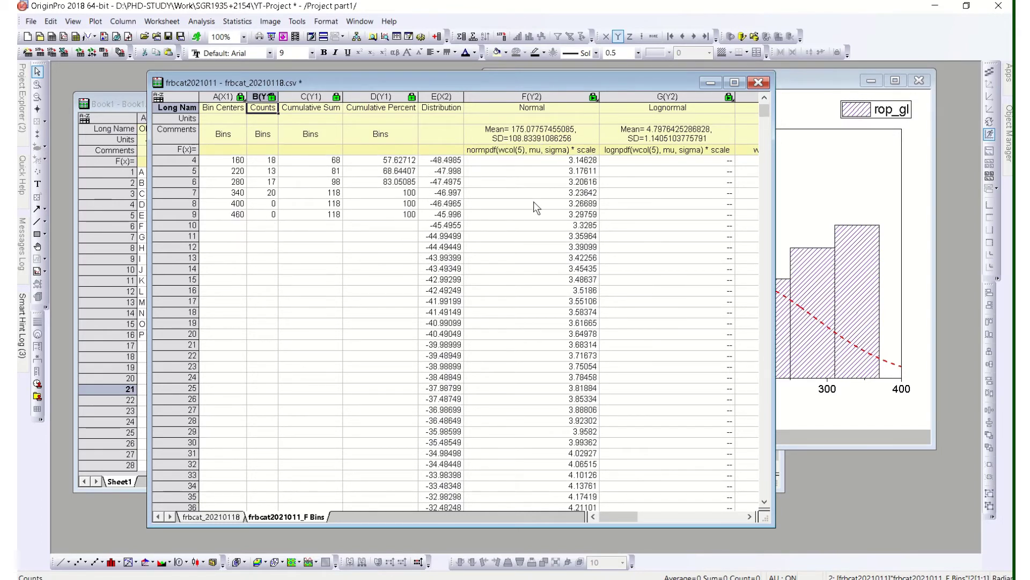
scroll(558, 321, down, 1)
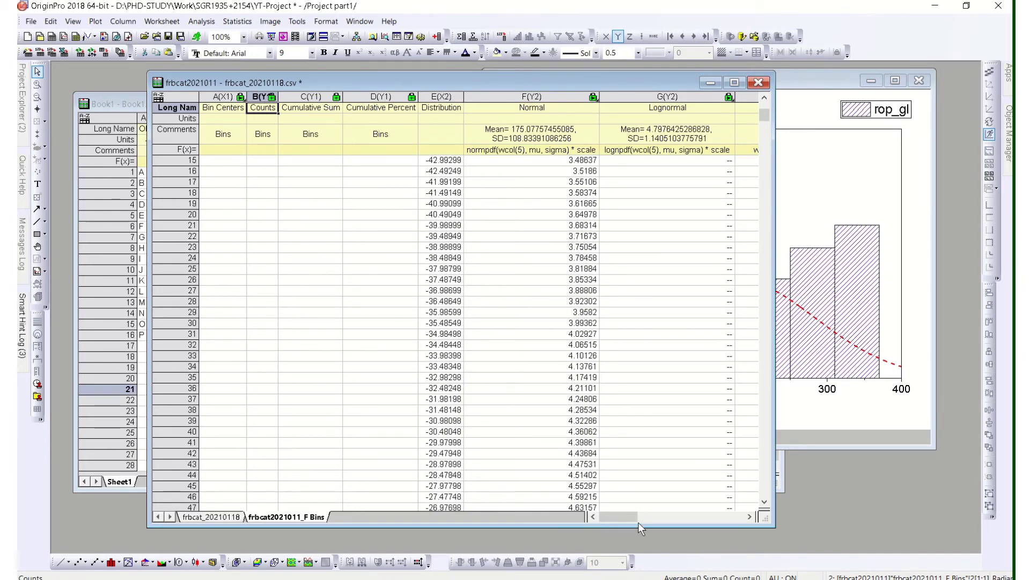
drag(630, 516, 609, 523)
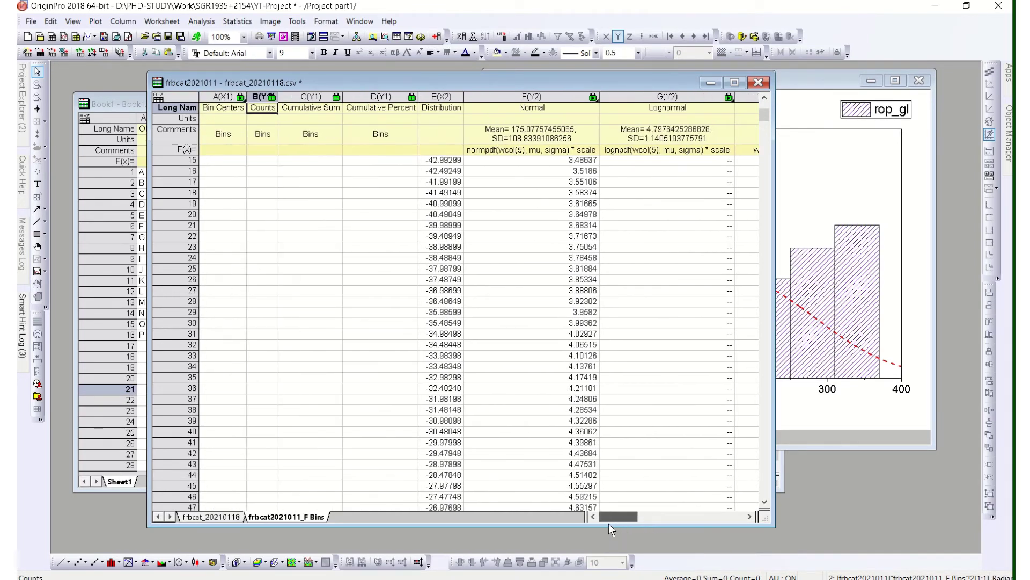
click(560, 109)
click(664, 110)
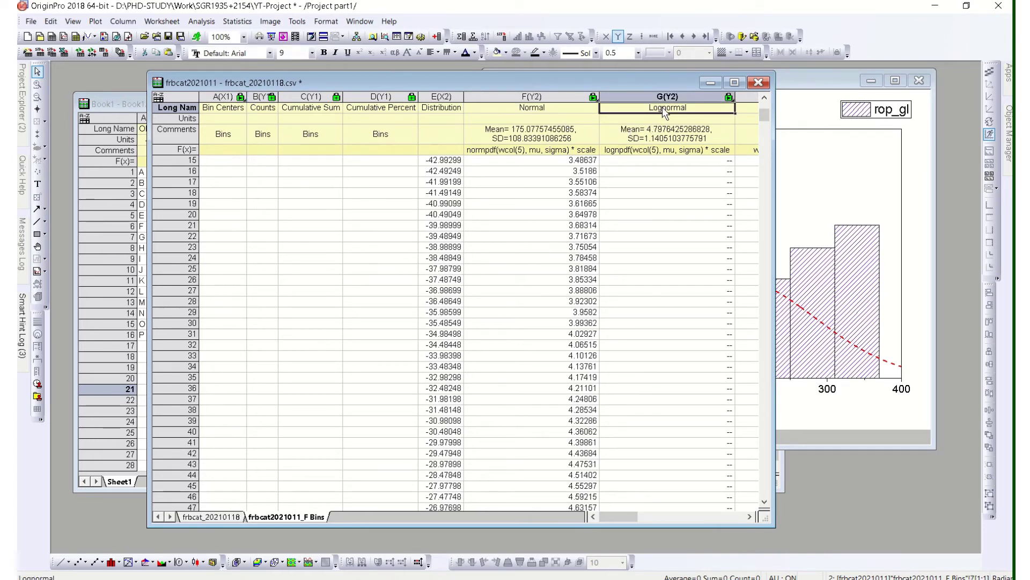
- Examine the remaining distribution columns of the bin worksheet from Weibull to Binomial, and the formula of the Normal column
click(750, 516)
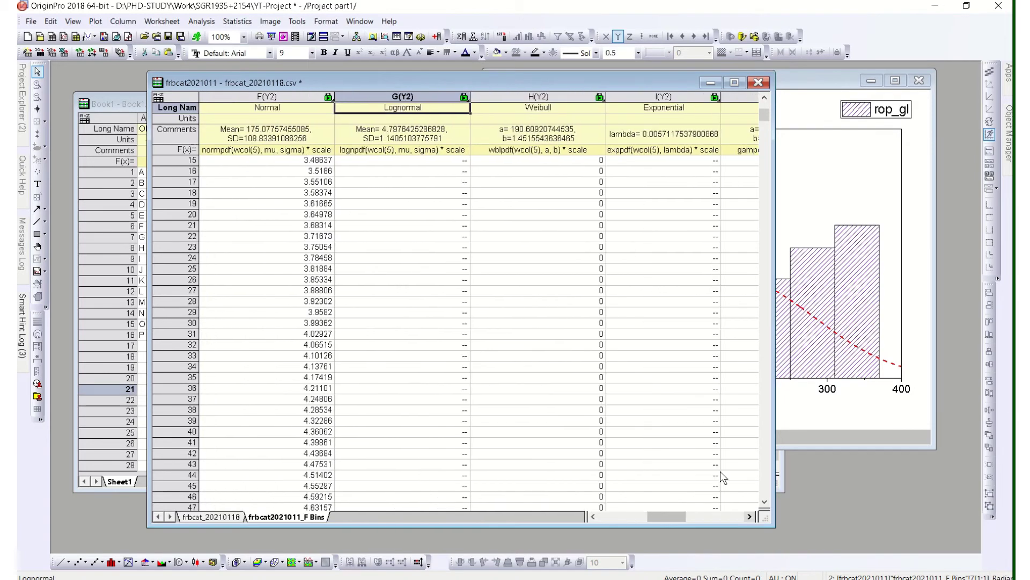
click(750, 516)
click(749, 516)
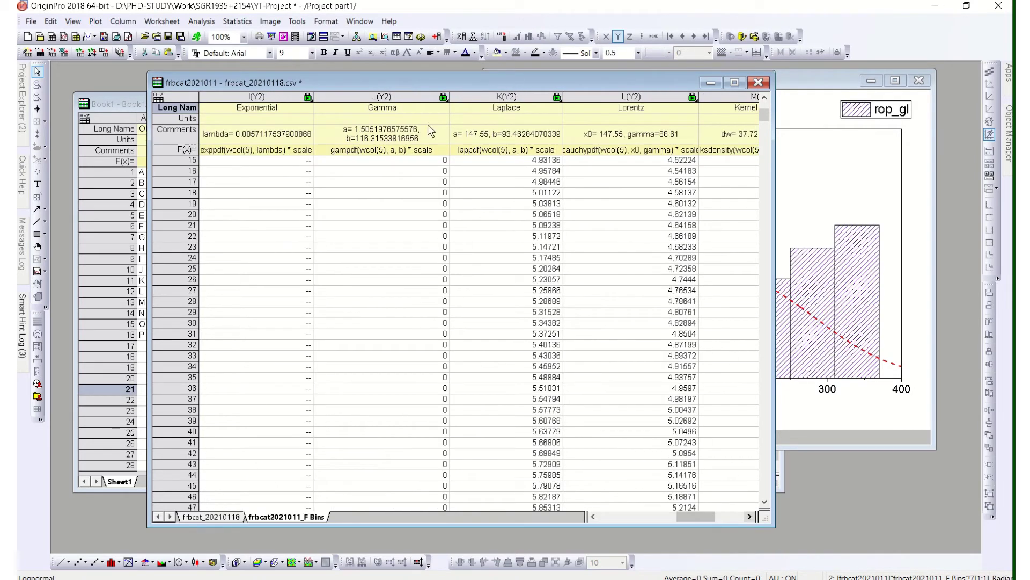
click(749, 516)
click(750, 516)
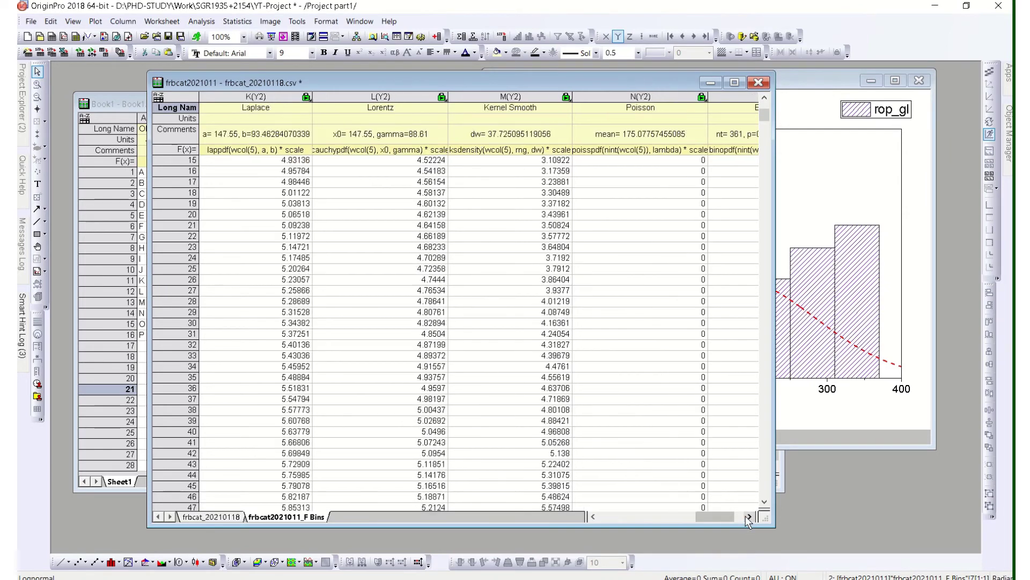
click(750, 516)
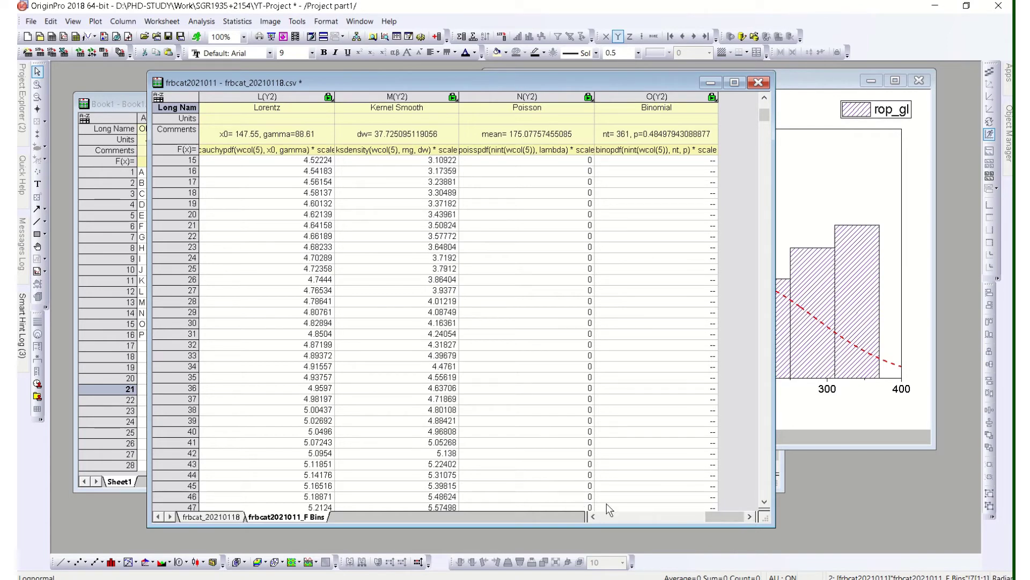
drag(723, 516, 604, 527)
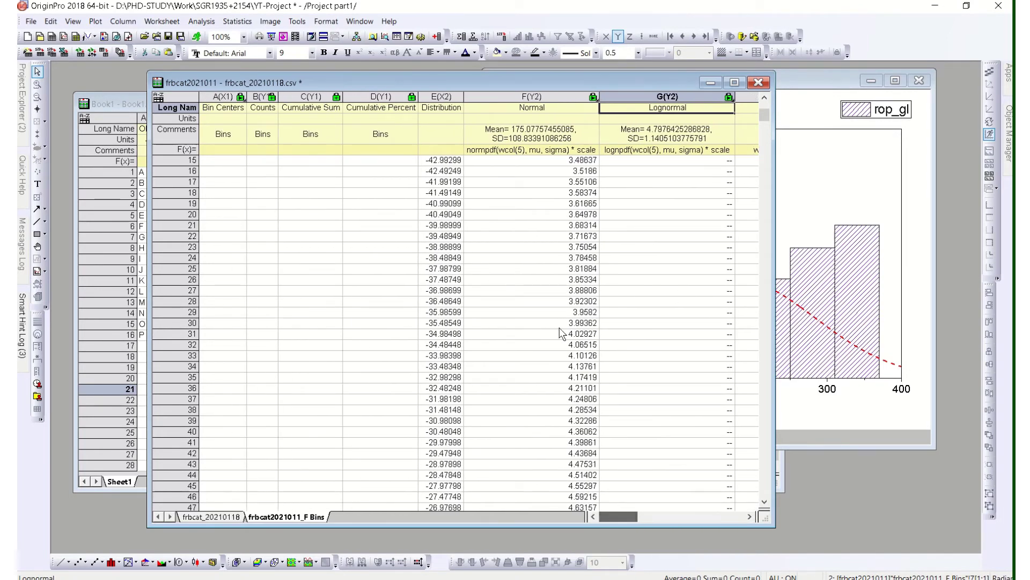
click(481, 154)
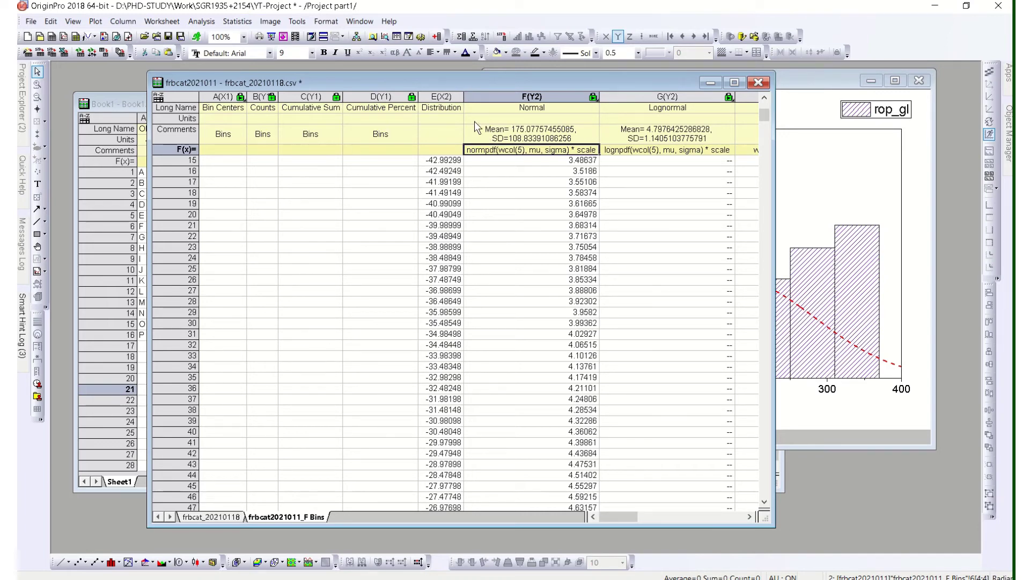
- Move the bin worksheet window beside the histogram, and inspect the operation parameters locked to the Bin Centers column
drag(602, 80, 448, 62)
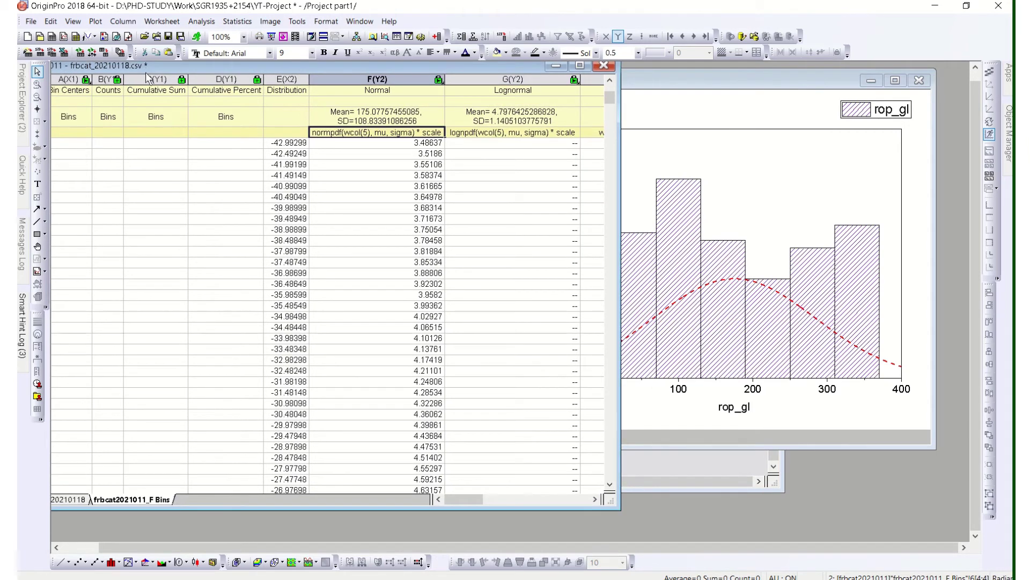
drag(161, 65, 232, 75)
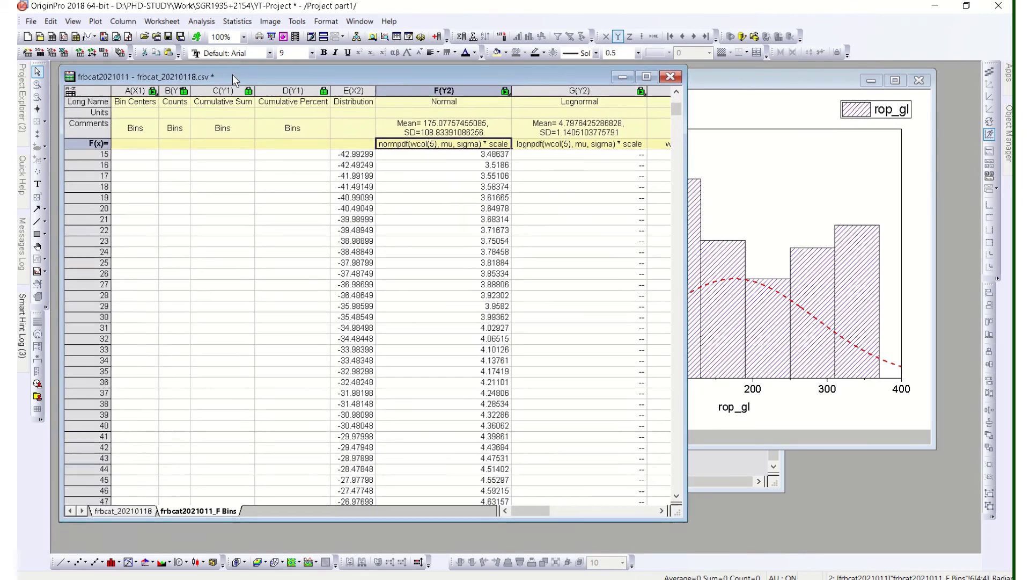
click(156, 92)
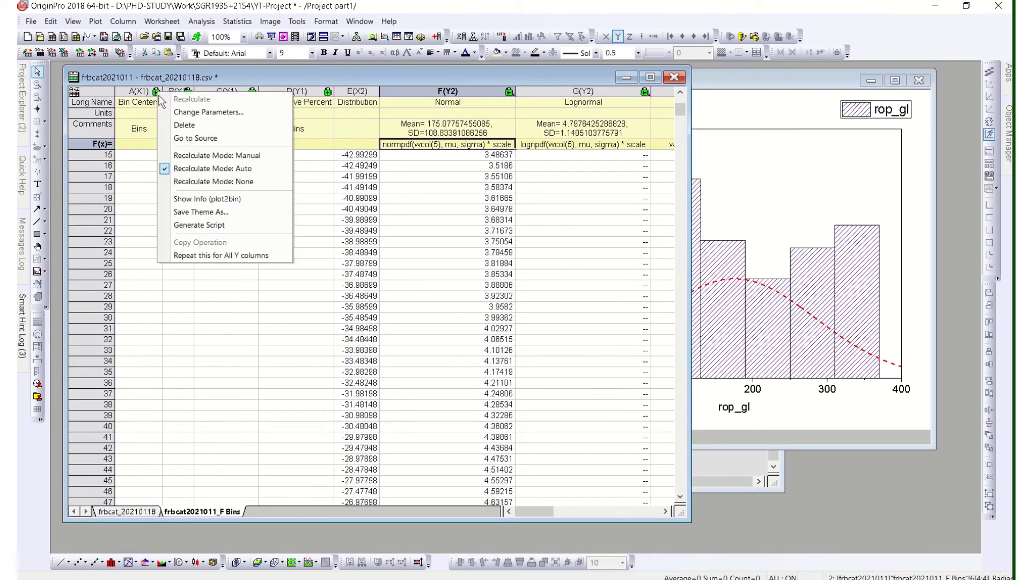
click(201, 112)
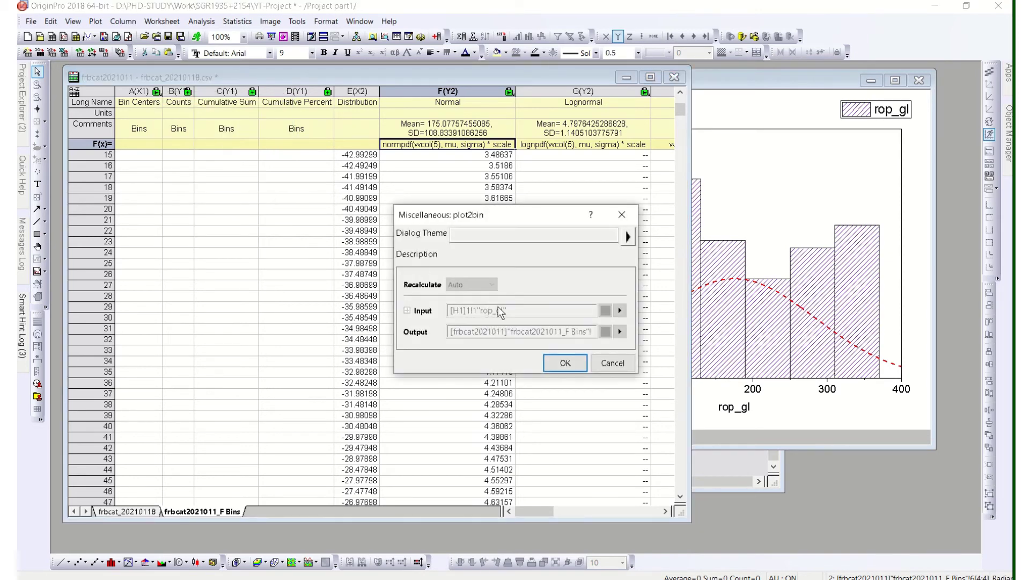
click(611, 362)
- Set the bin size of the rop_gl histogram to 65 and apply it
click(763, 191)
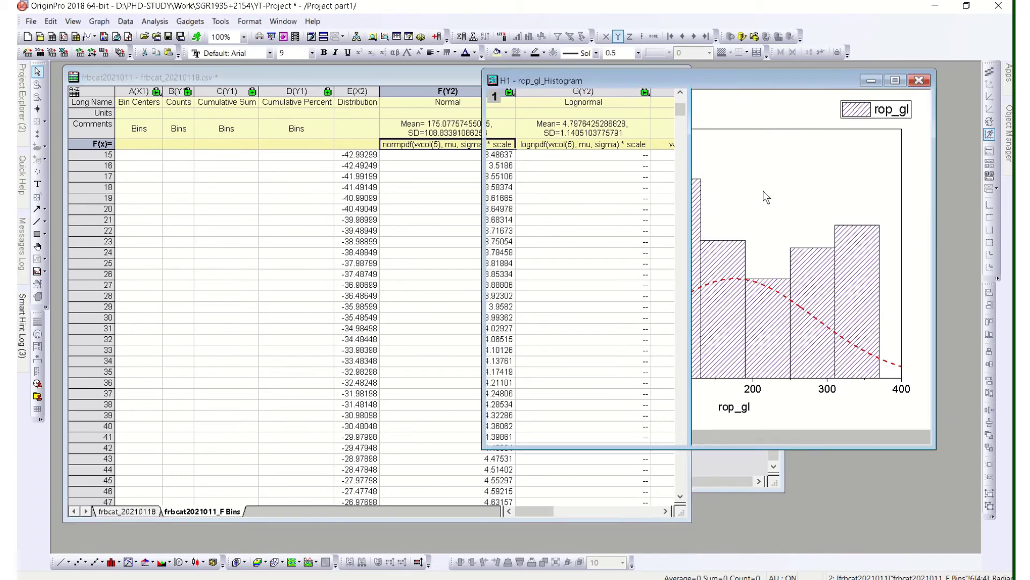
click(720, 321)
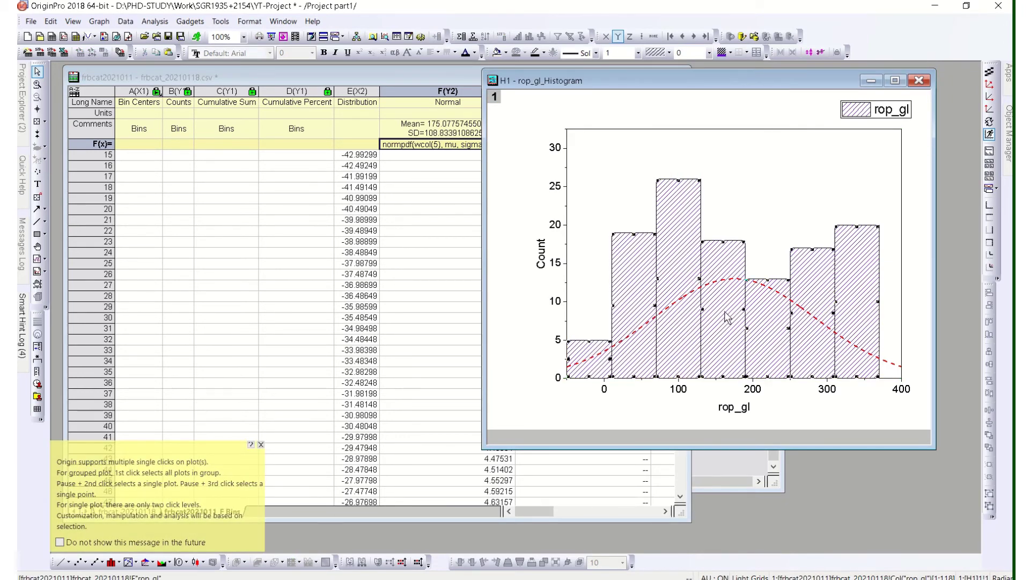
double_click(728, 317)
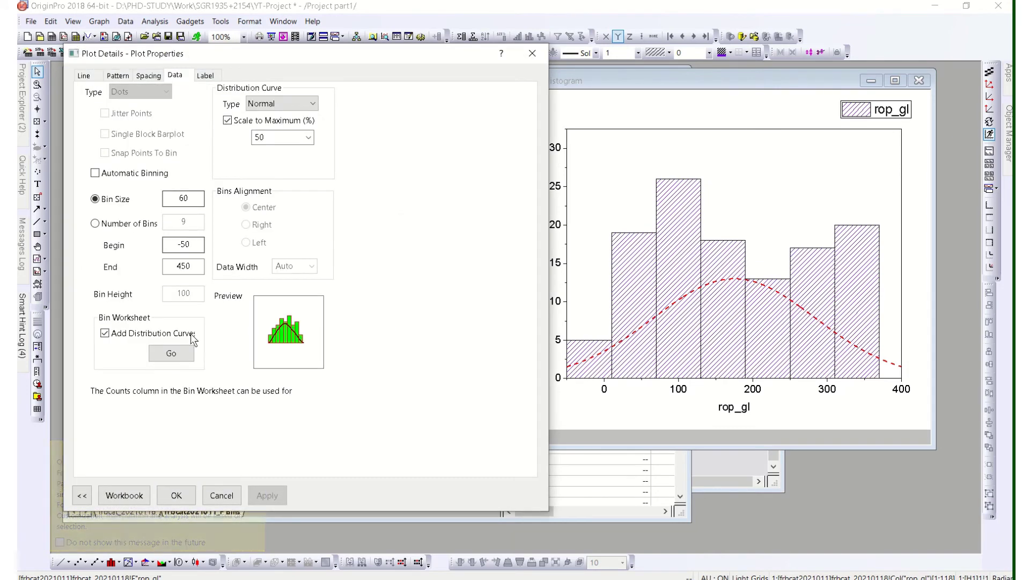
click(196, 199)
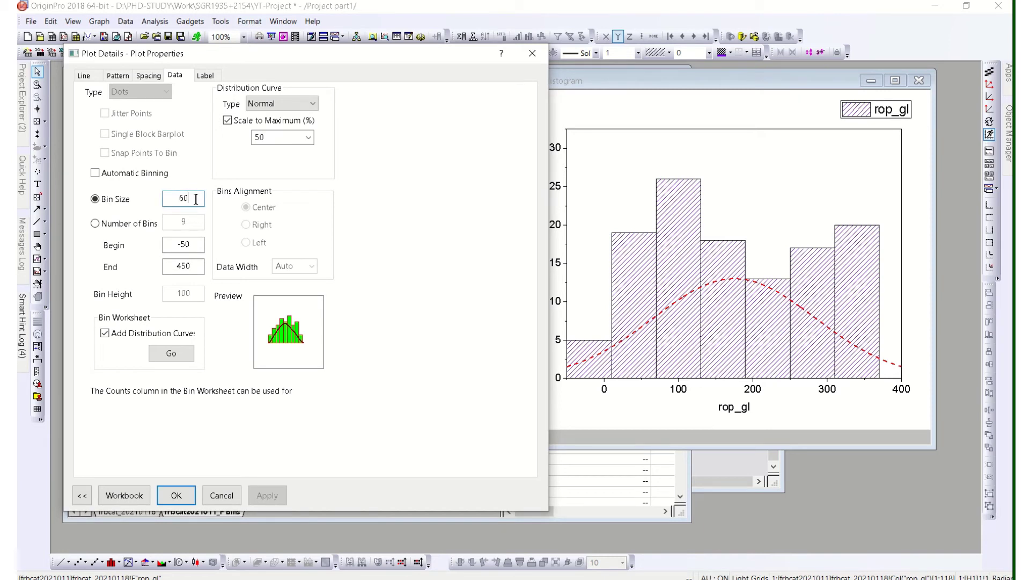
key(BackSpace)
text(5)
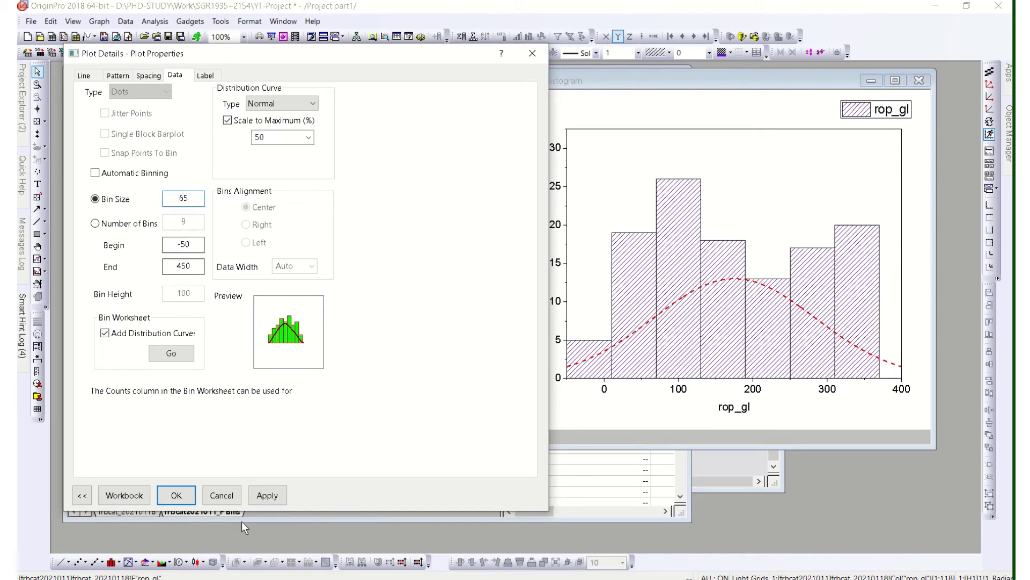
click(275, 495)
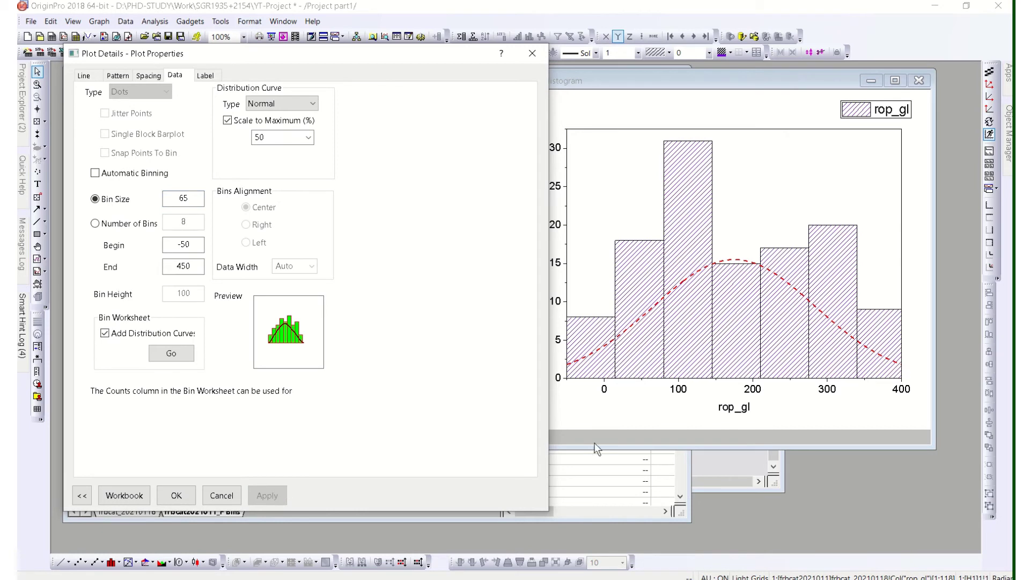
- Set the histogram's bin size to 70 and apply it
click(186, 199)
key(BackSpace)
text(70)
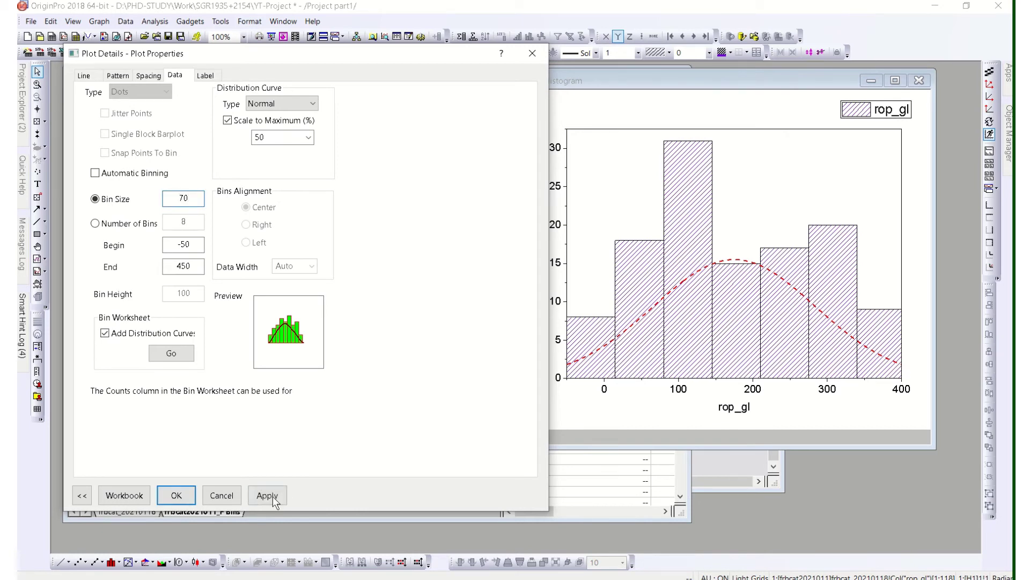
click(276, 496)
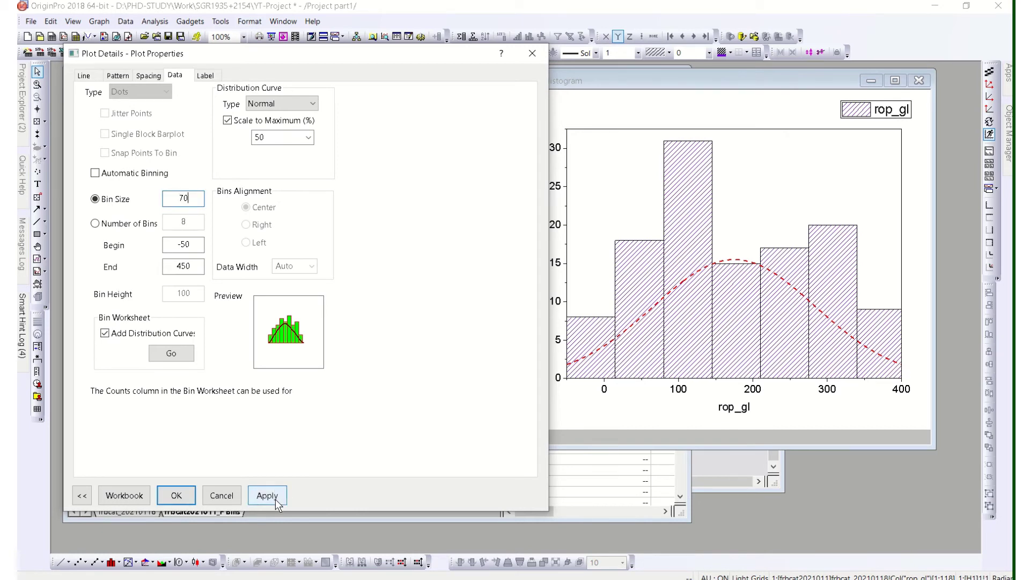
- Set the histogram's bin size to 80, apply it and close the plot properties
double_click(185, 199)
text(80)
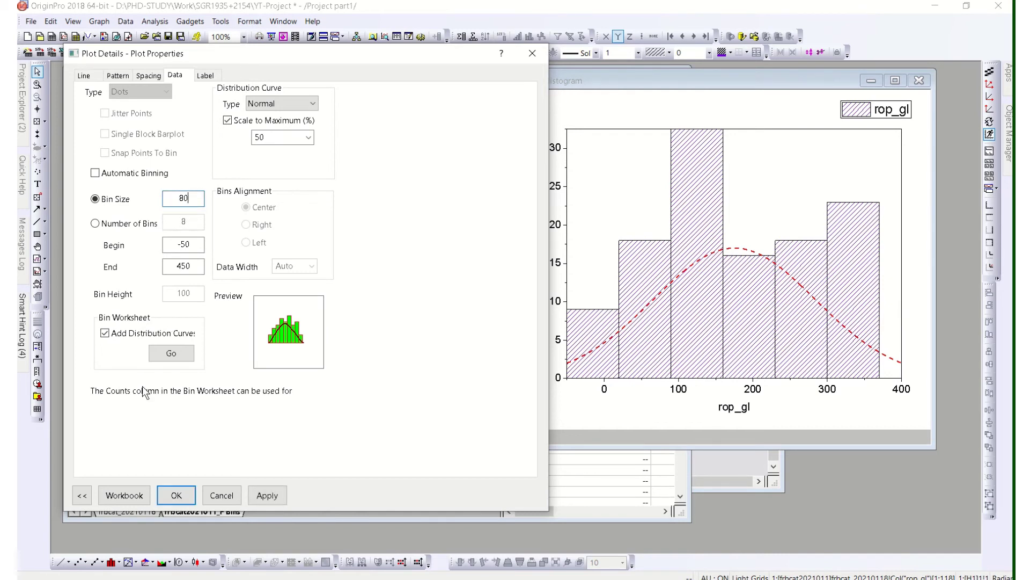
click(264, 496)
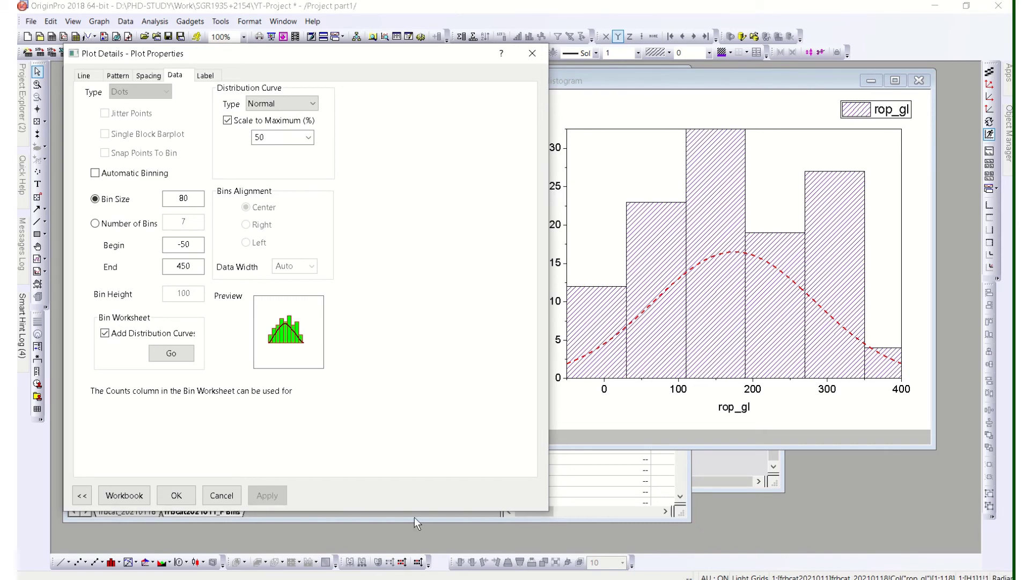
click(176, 495)
click(616, 196)
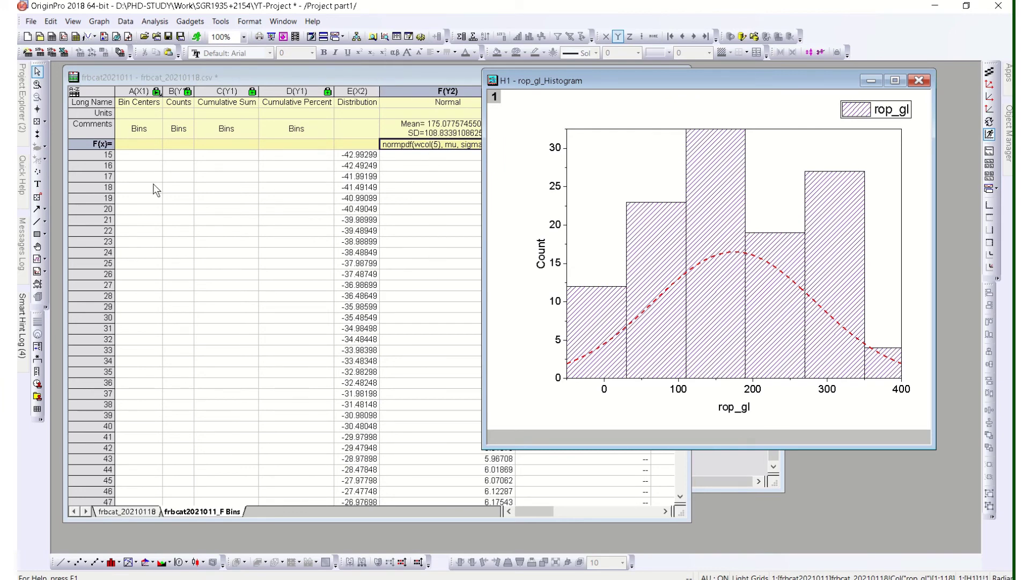
- Rescale the axes of the histogram layer so that all bars fit inside the frame
click(143, 154)
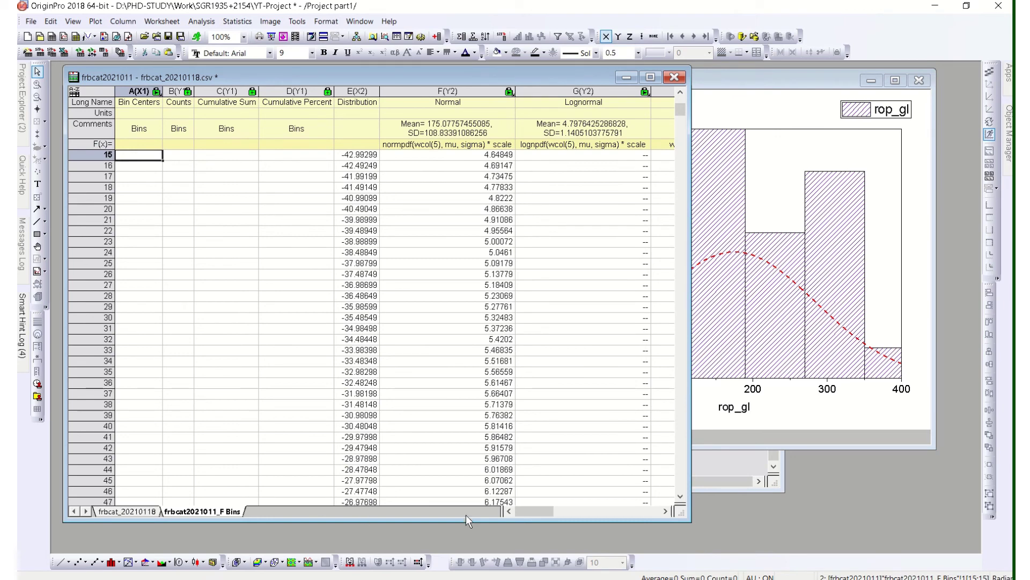
click(721, 209)
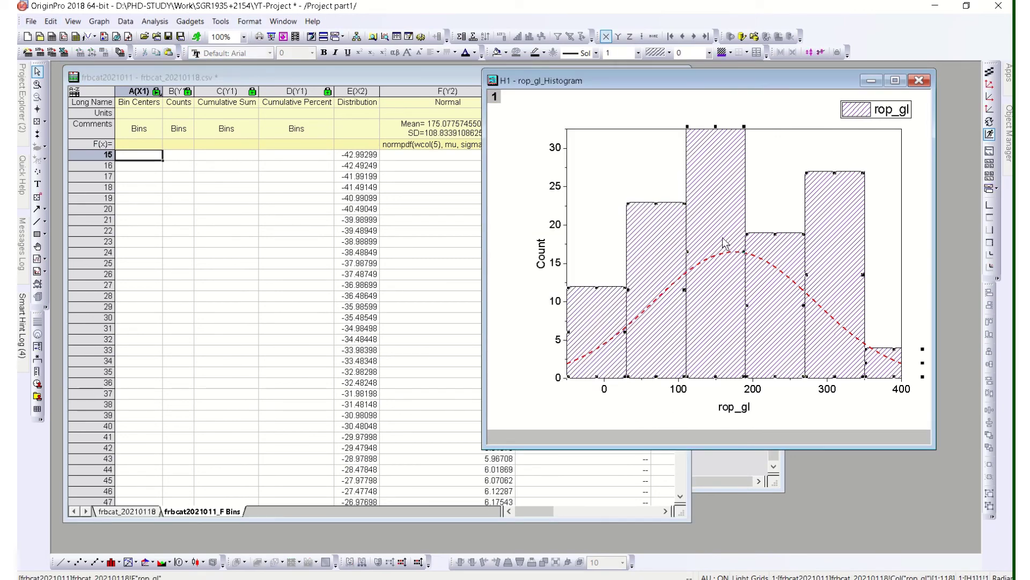
click(603, 162)
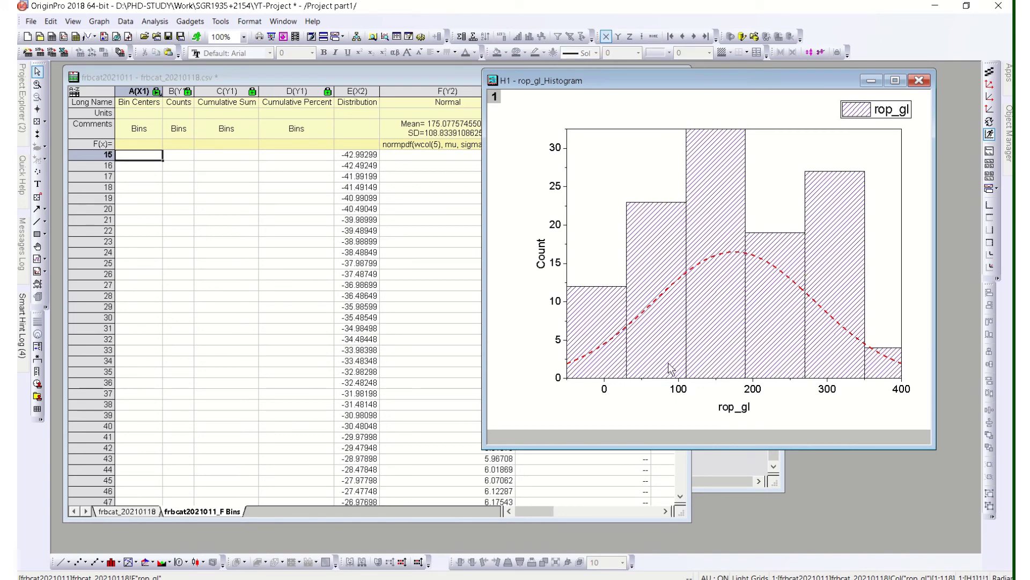
click(595, 170)
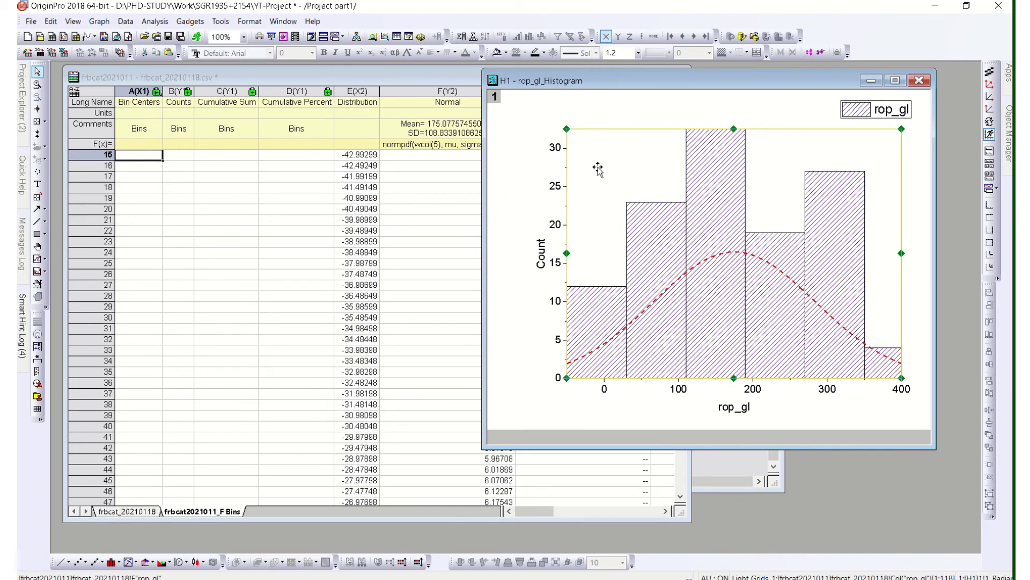
click(990, 86)
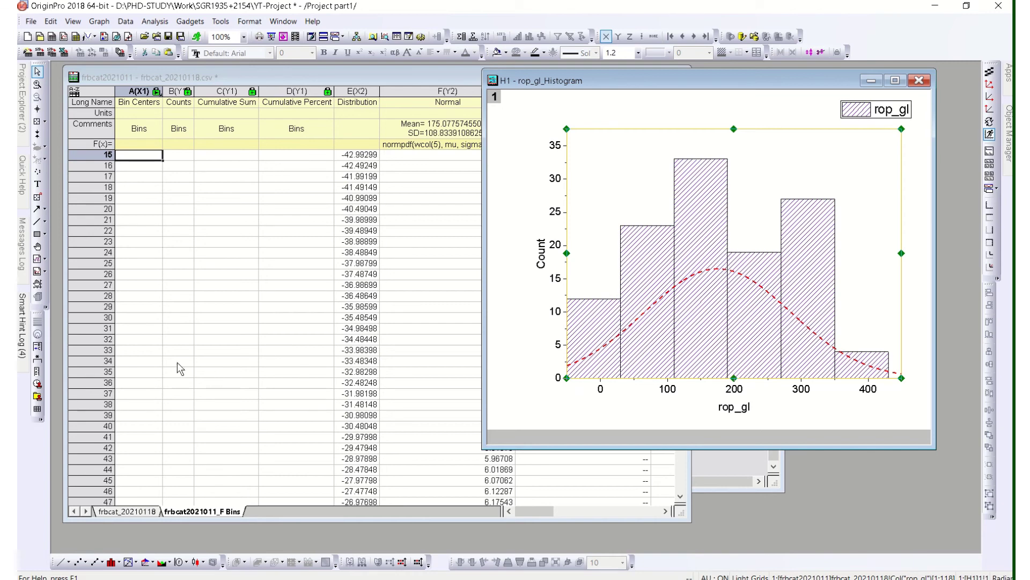
- Select the Bin Centers column, and go to the bin worksheet from the histogram's data properties
click(156, 91)
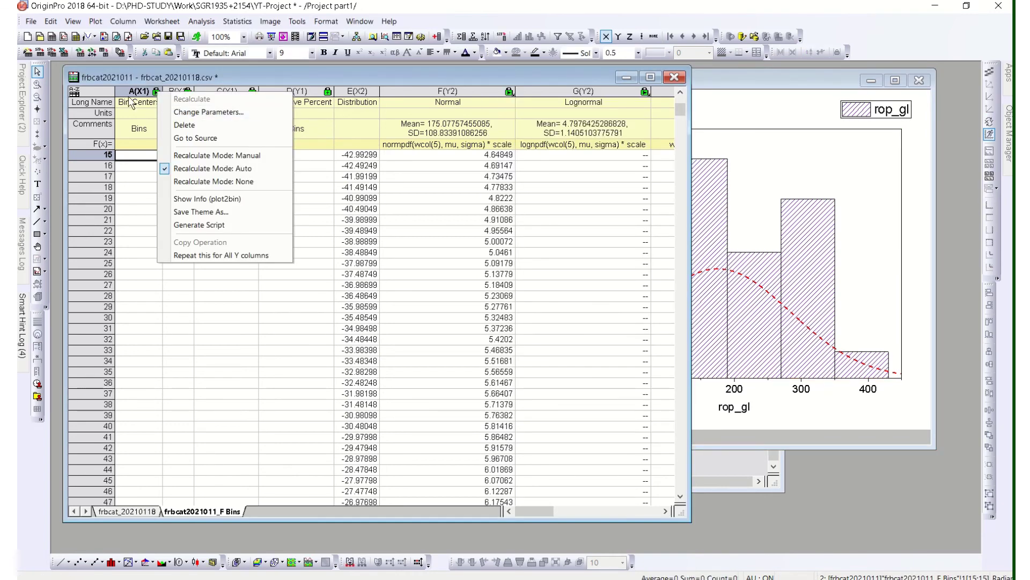
click(138, 92)
click(835, 235)
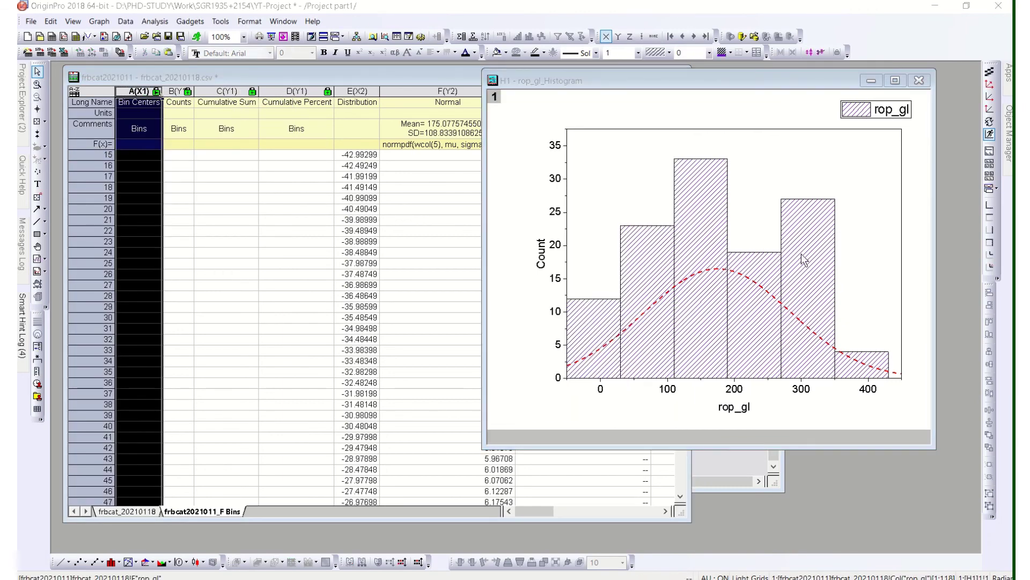
double_click(801, 253)
drag(256, 69, 619, 54)
click(537, 355)
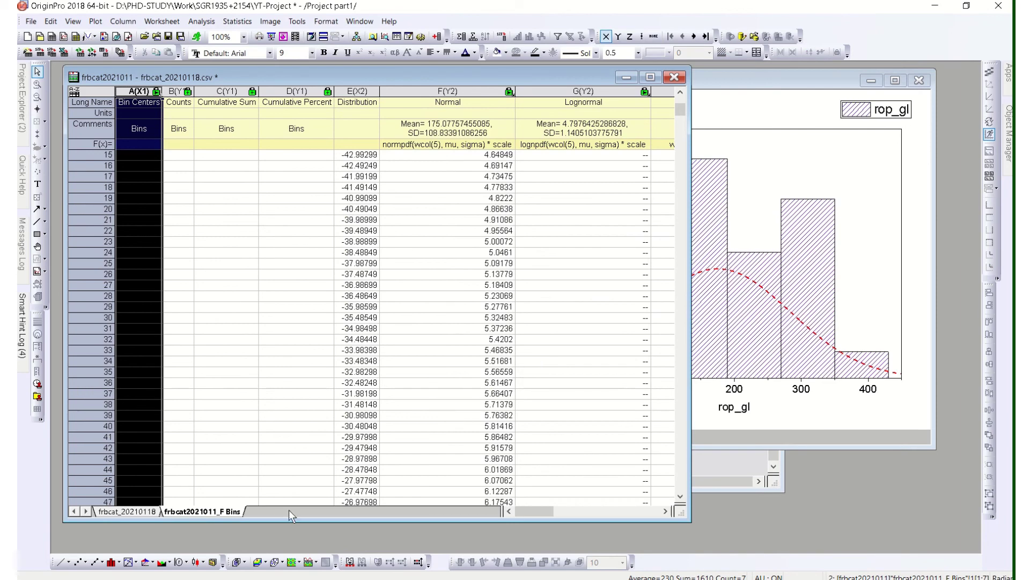
- Examine the bin rows at the beginning of the bin worksheet, from the first to the seventh
scroll(329, 416, up, 5)
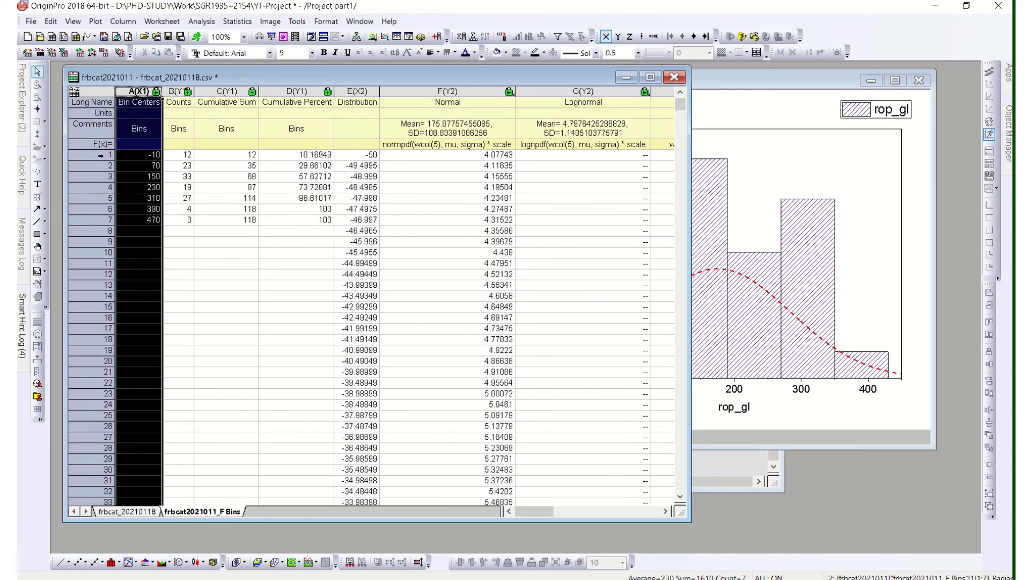
click(102, 155)
click(95, 220)
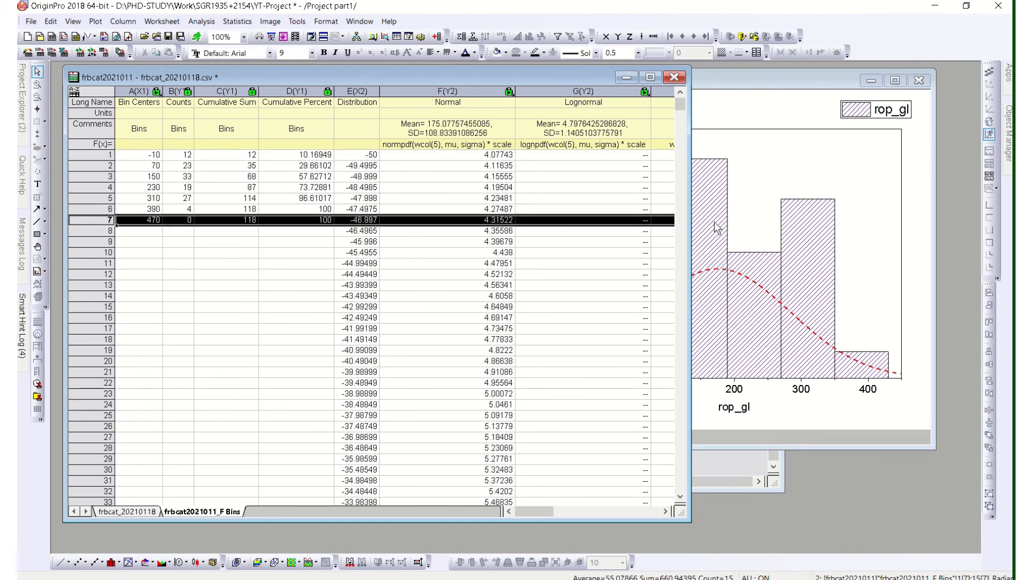
- Switch the histogram's binning to the number of bins, set it to 20, apply it and close the plot properties
click(698, 219)
double_click(701, 216)
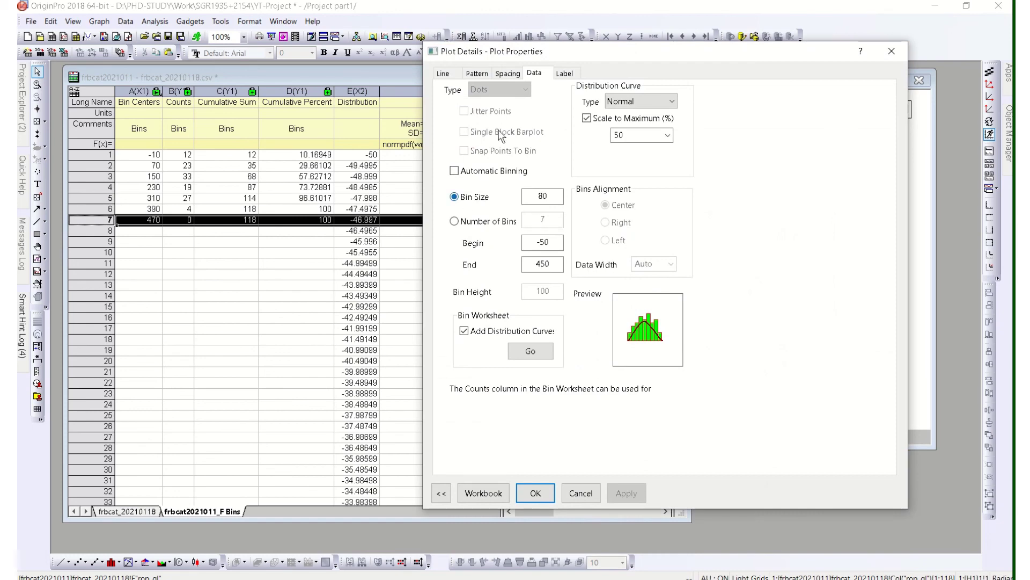
drag(634, 55, 369, 41)
click(192, 207)
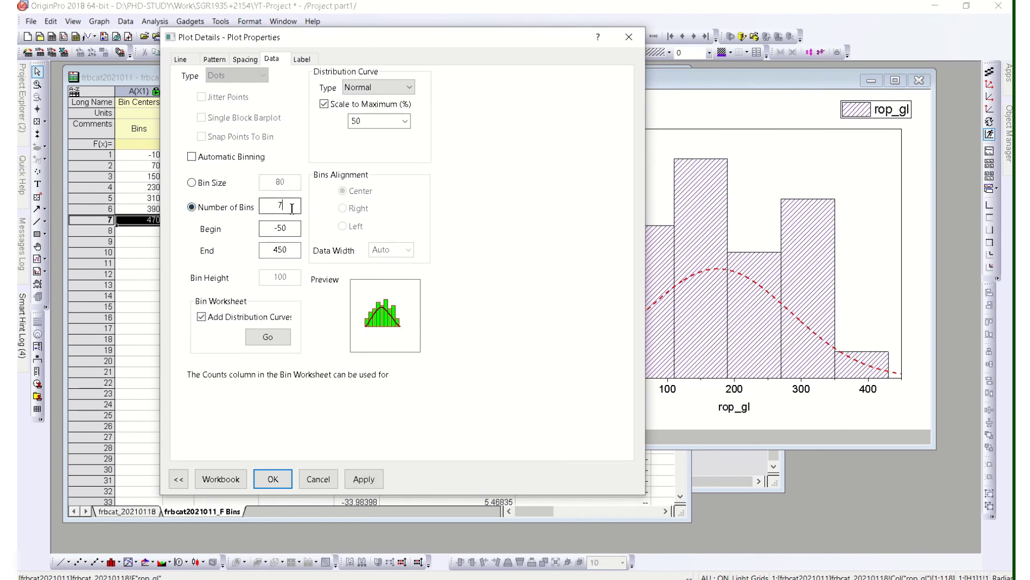
double_click(265, 208)
text(20)
click(375, 478)
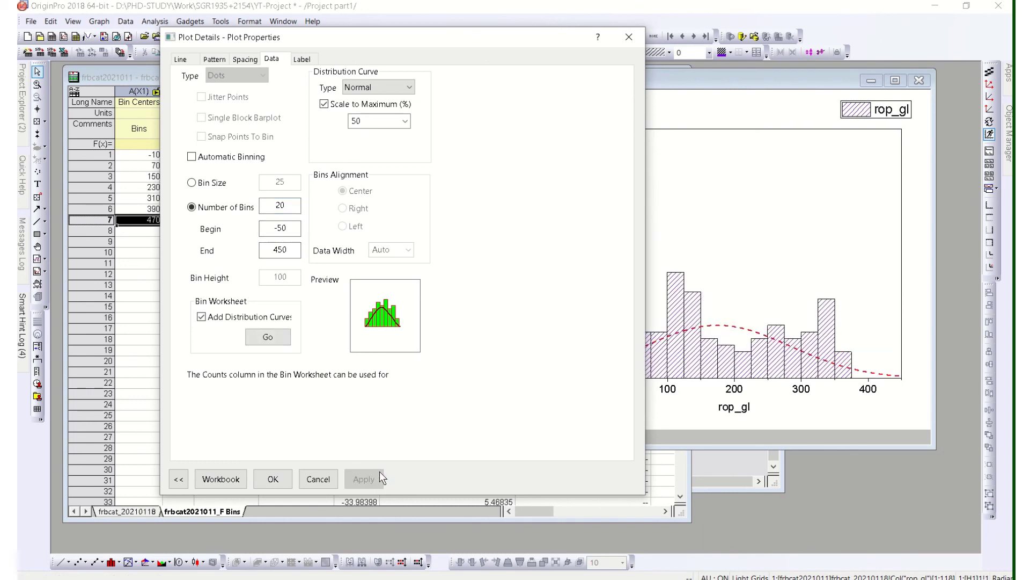
mouse_move(503, 12)
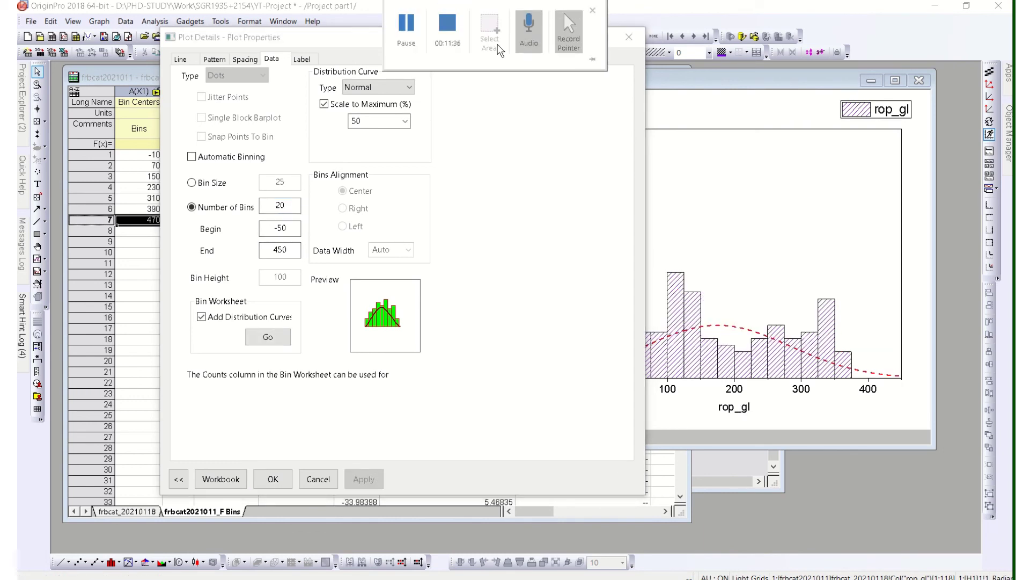
drag(362, 41, 347, 44)
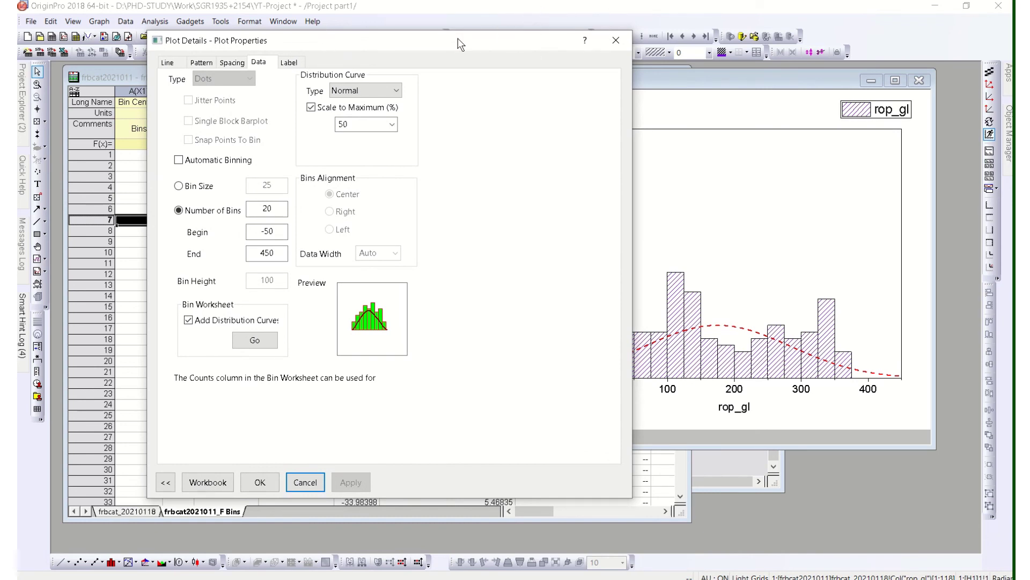
drag(354, 45, 361, 36)
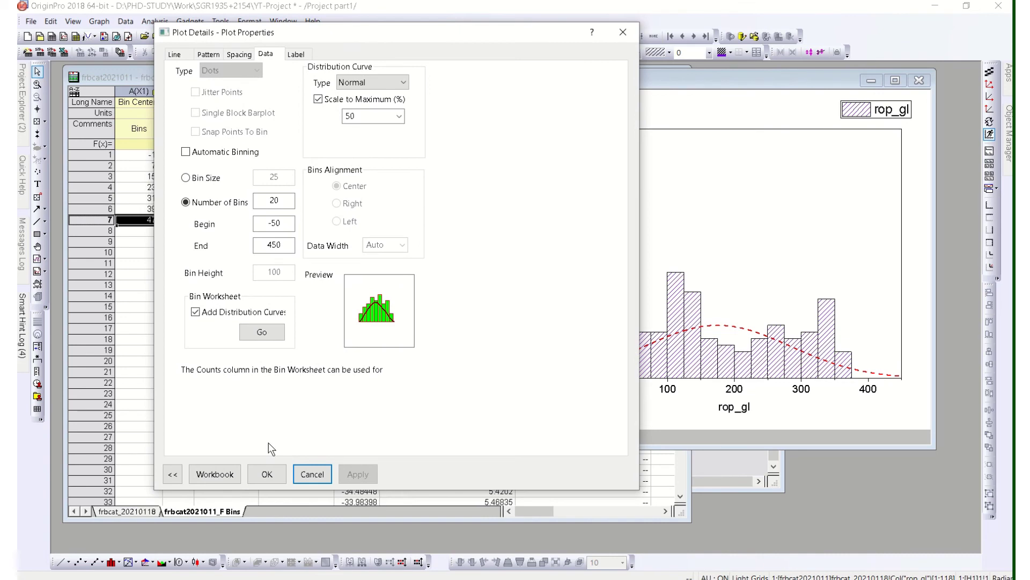
click(267, 473)
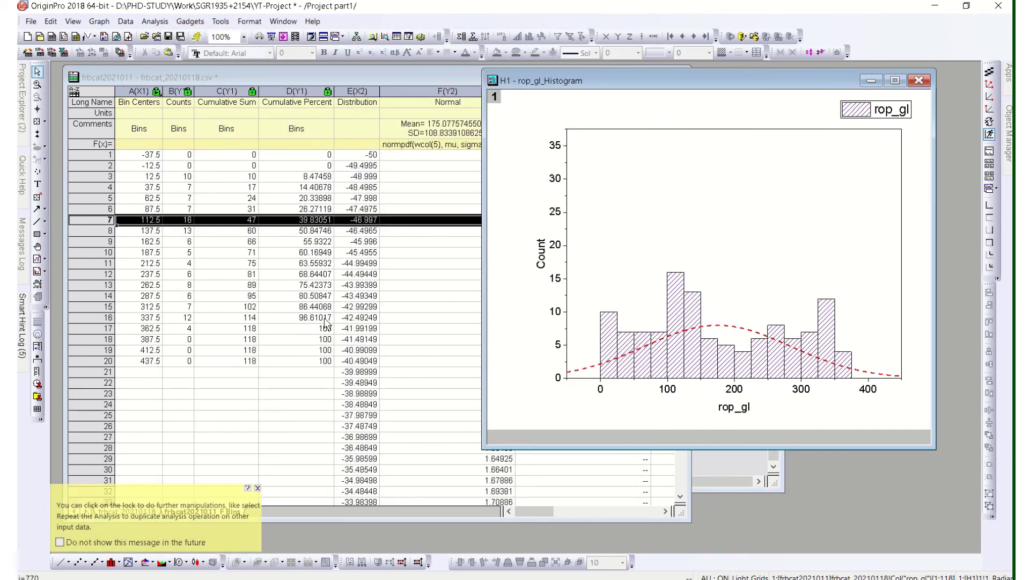